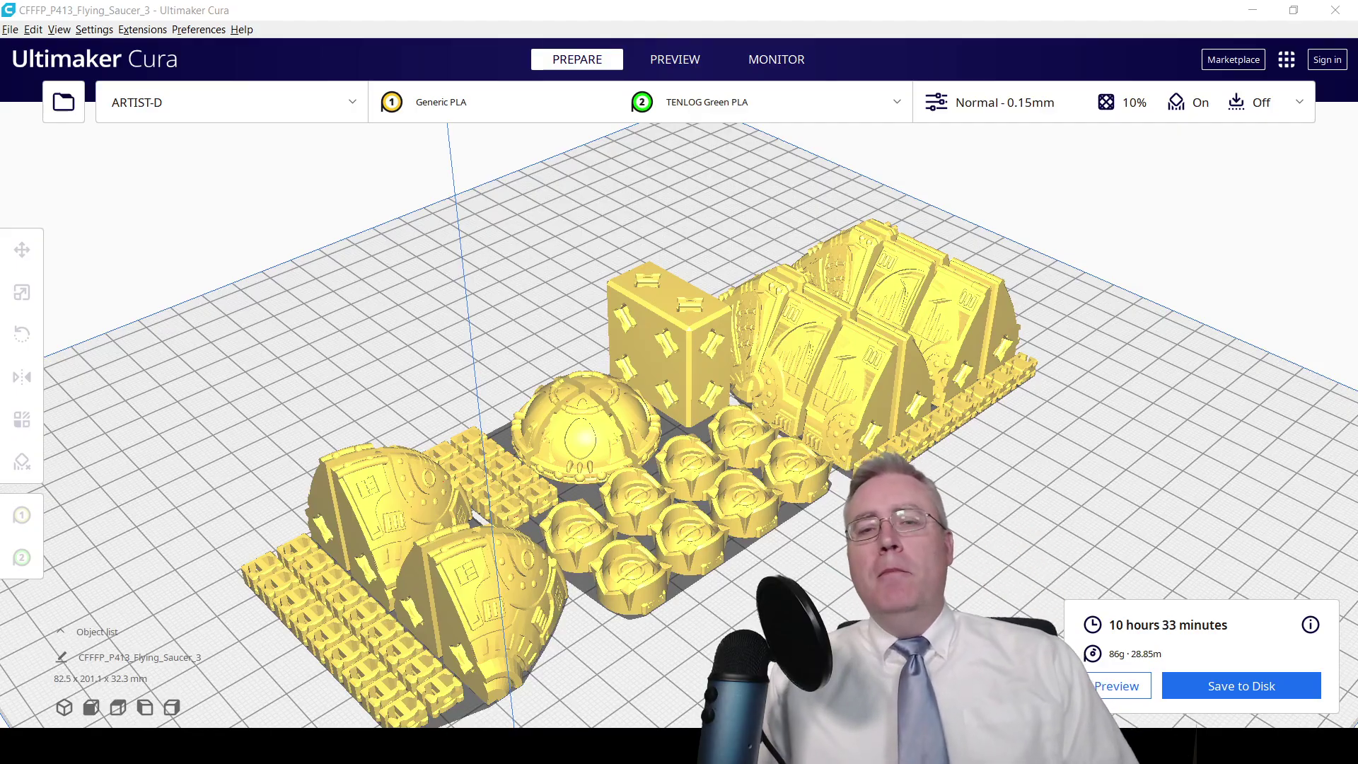
Orbit and zoom the view to look down on the whole build plate
{"action": "right_click_drag", "start_coordinate": [299, 371], "coordinate": [299, 445]}
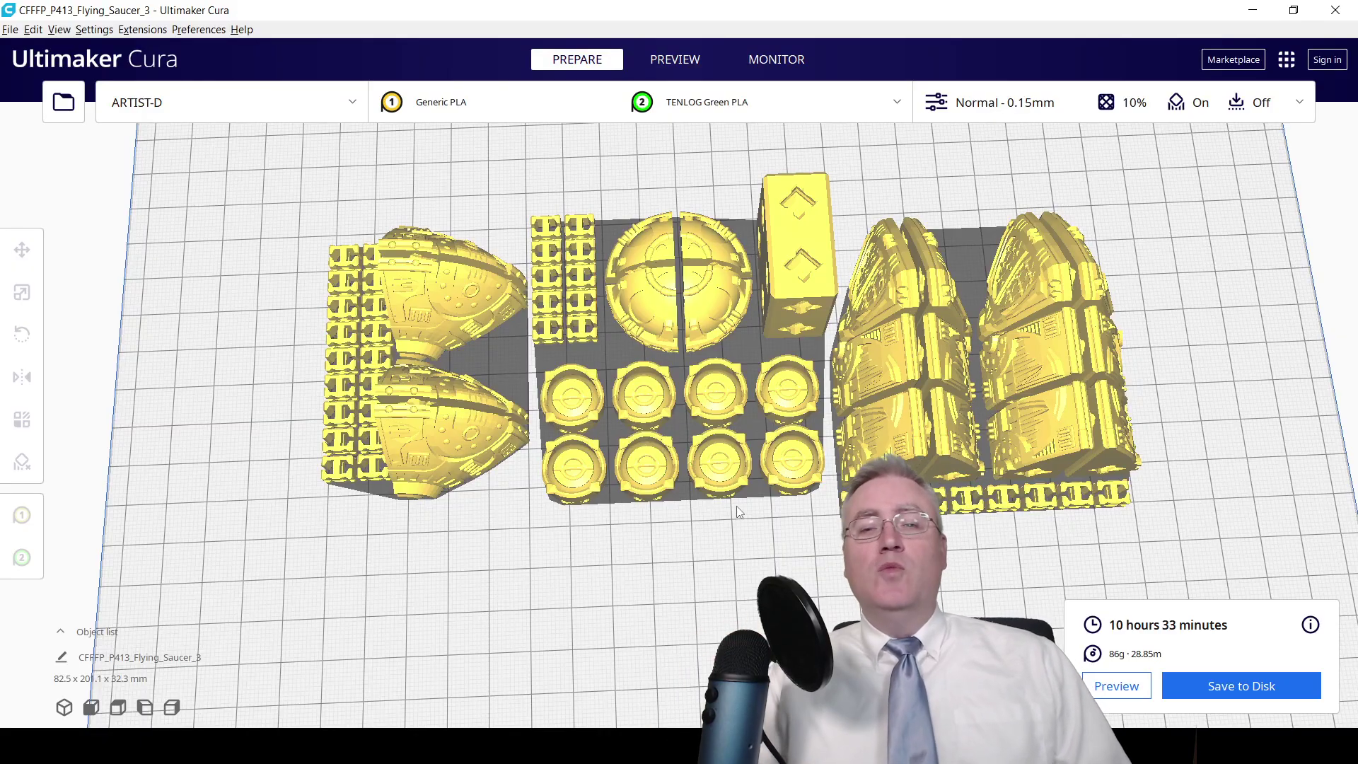
{"action": "right_click_drag", "start_coordinate": [351, 459], "coordinate": [823, 206]}
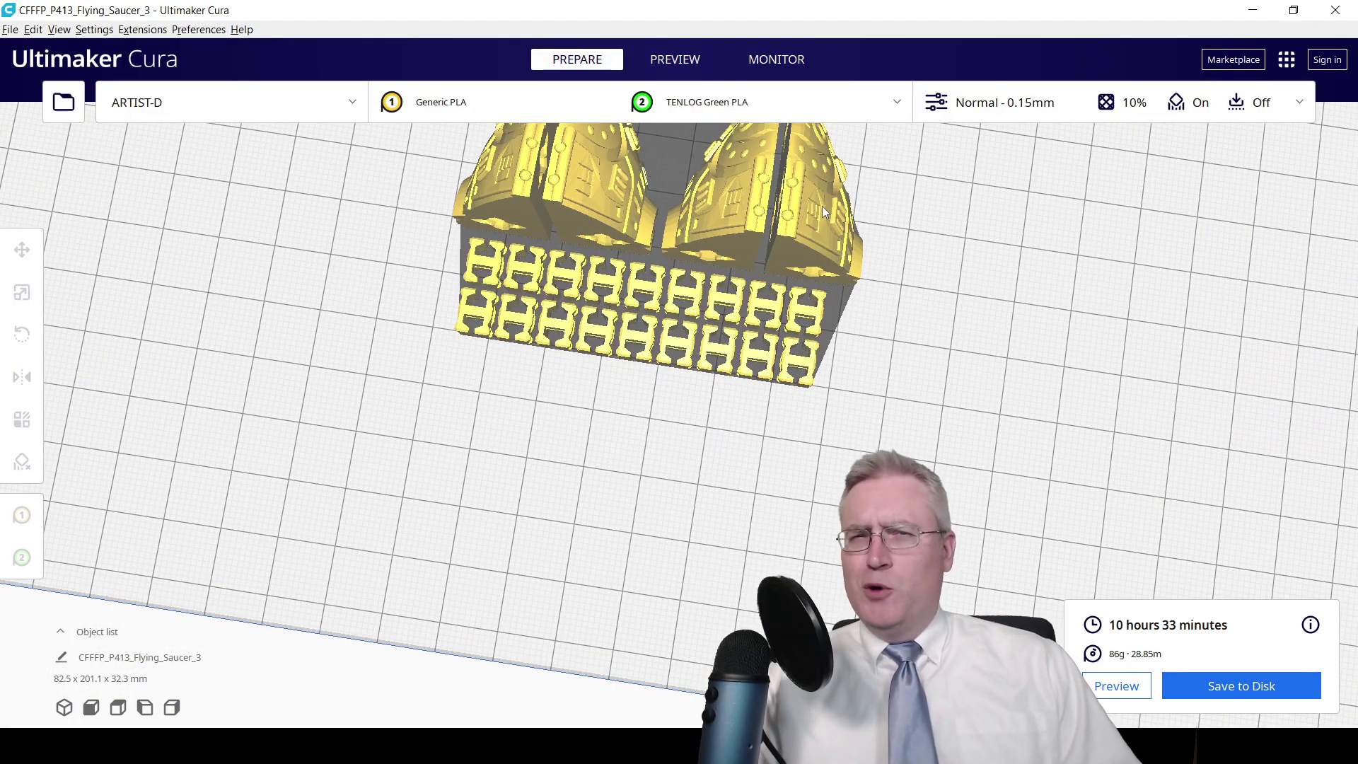
{"action": "right_click_drag", "start_coordinate": [822, 207], "coordinate": [506, 372]}
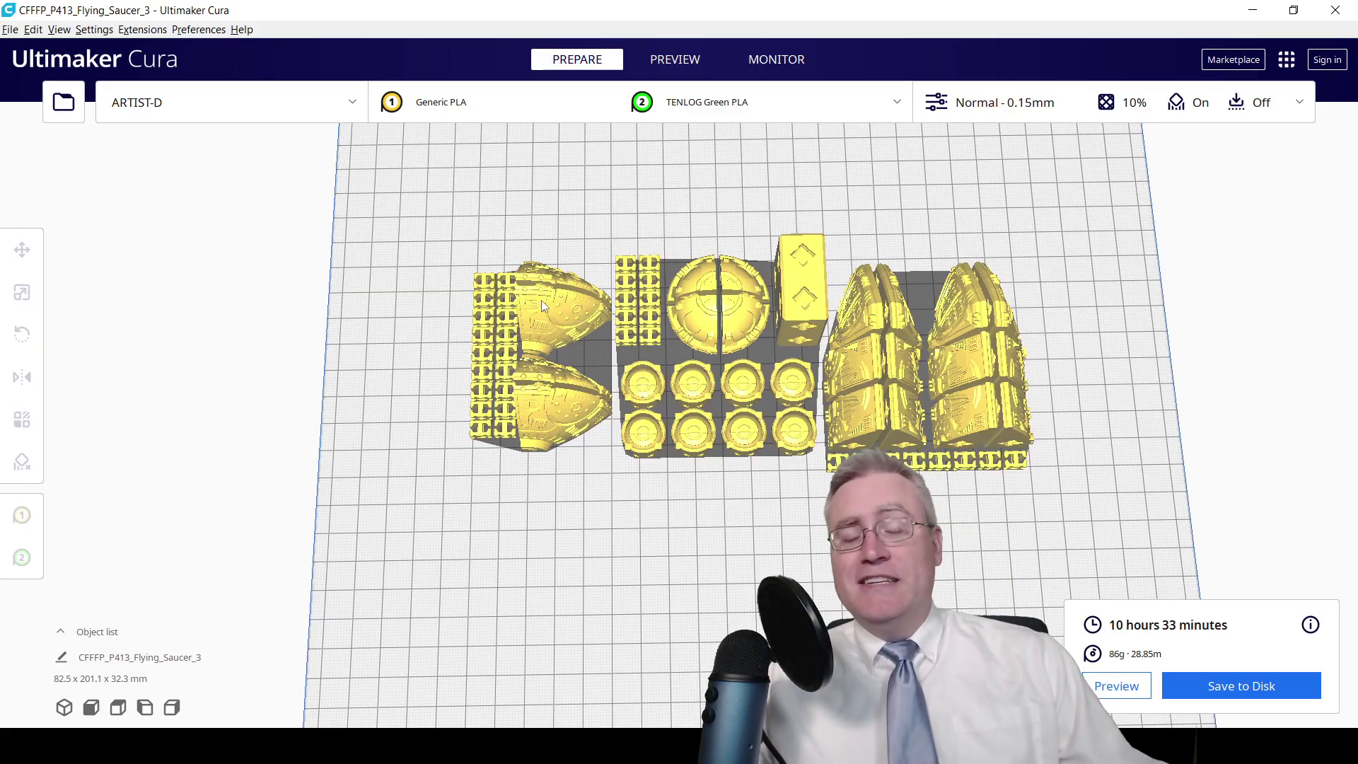
{"action": "right_click_drag", "start_coordinate": [542, 324], "coordinate": [727, 341]}
{"action": "scroll", "coordinate": [727, 342], "scroll_direction": "up", "scroll_amount": 3}
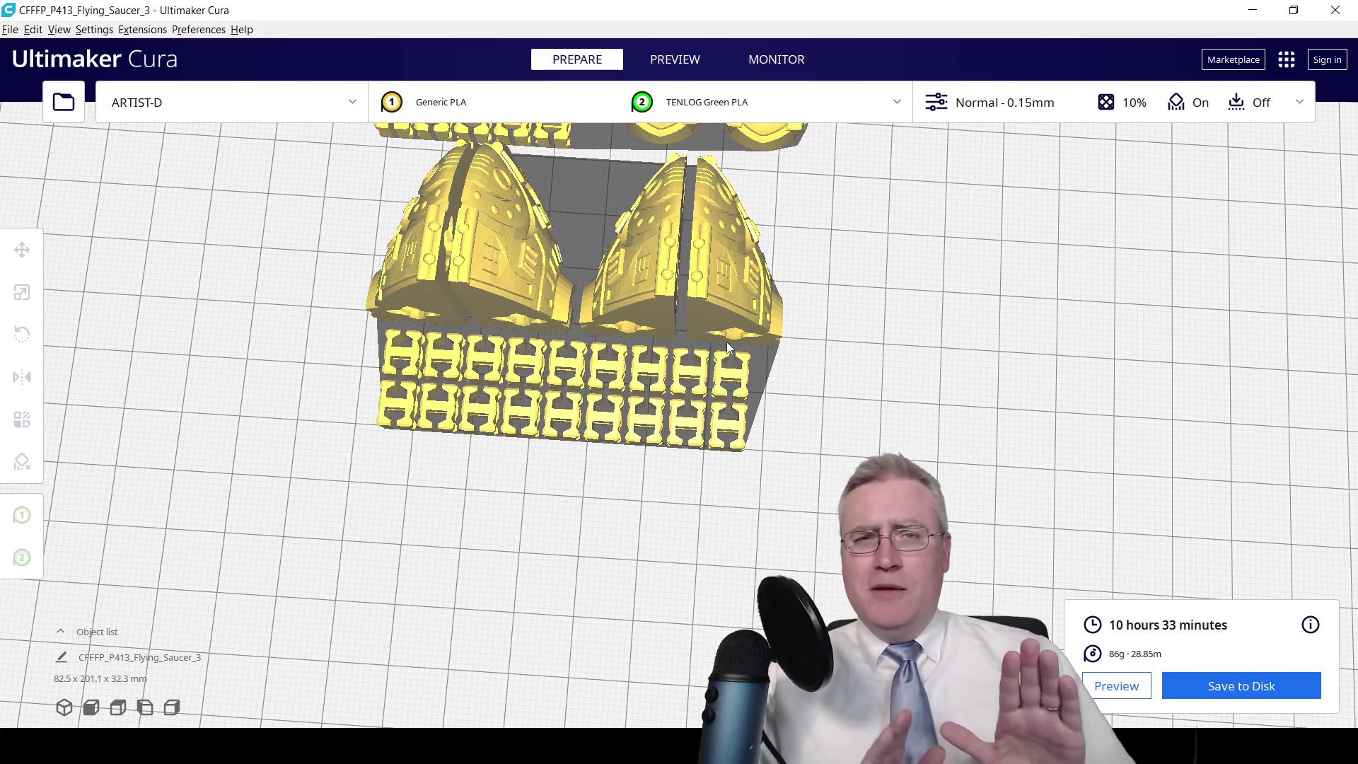
{"action": "scroll", "coordinate": [720, 346], "scroll_direction": "down", "scroll_amount": 5}
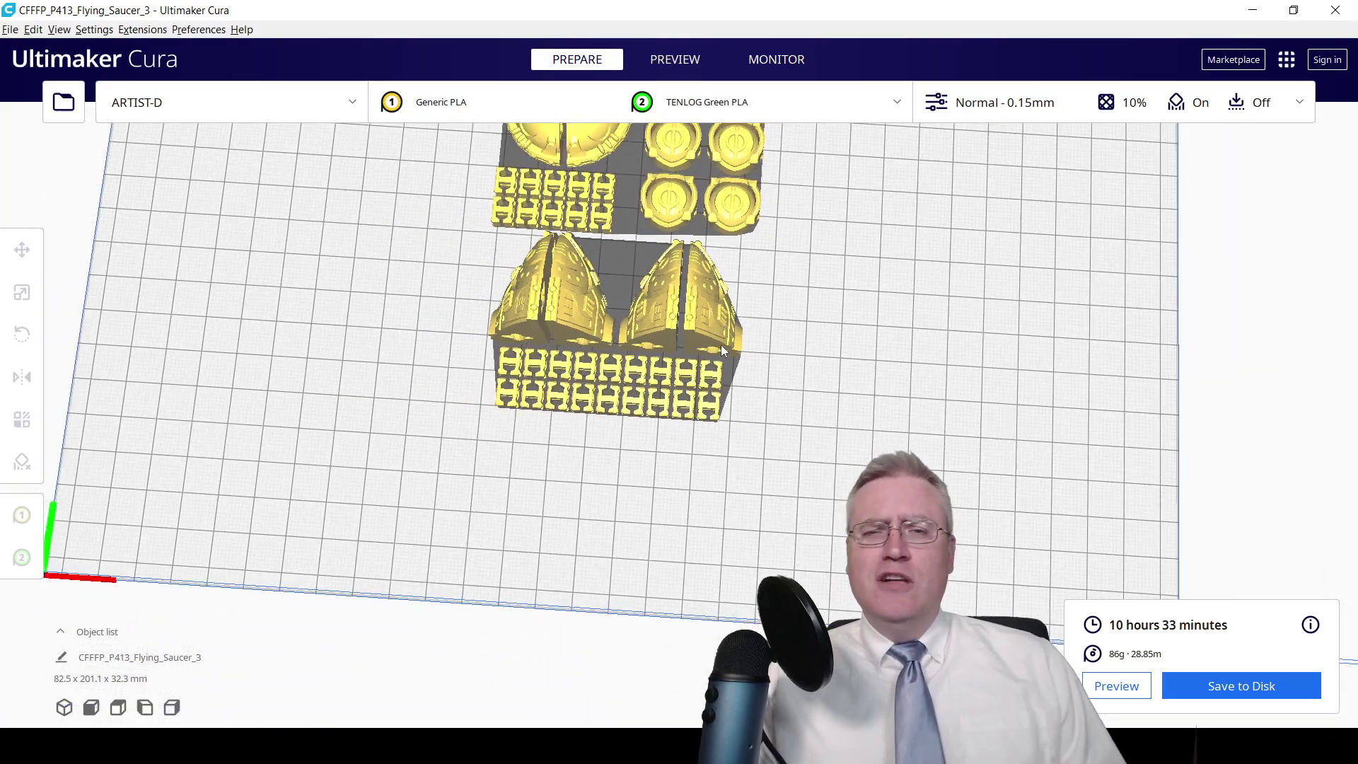
{"action": "right_click_drag", "start_coordinate": [724, 189], "coordinate": [685, 412]}
{"action": "scroll", "coordinate": [684, 414], "scroll_direction": "up", "scroll_amount": 3}
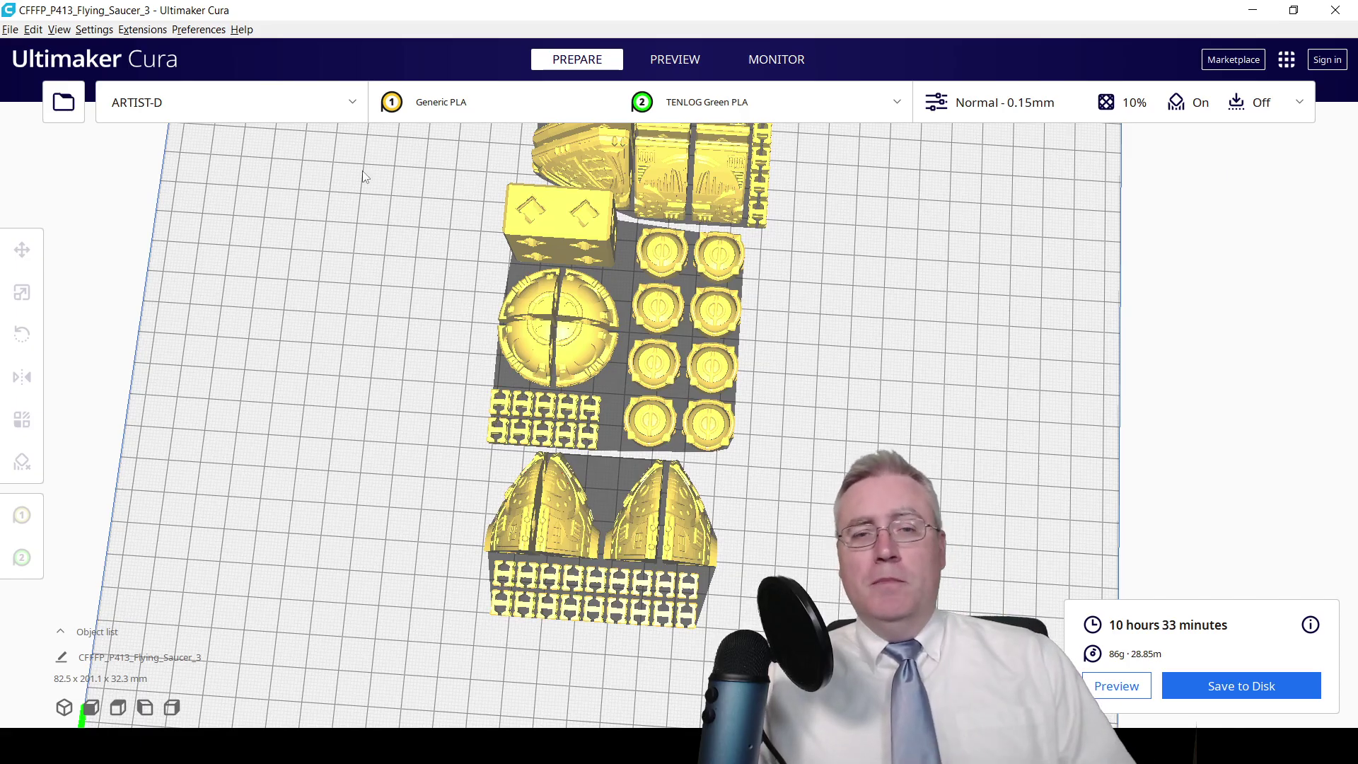
Look through the Edit, Settings and View menus, then select every model with Ctrl+A
{"action": "left_click", "coordinate": [39, 30]}
{"action": "left_click", "coordinate": [47, 31]}
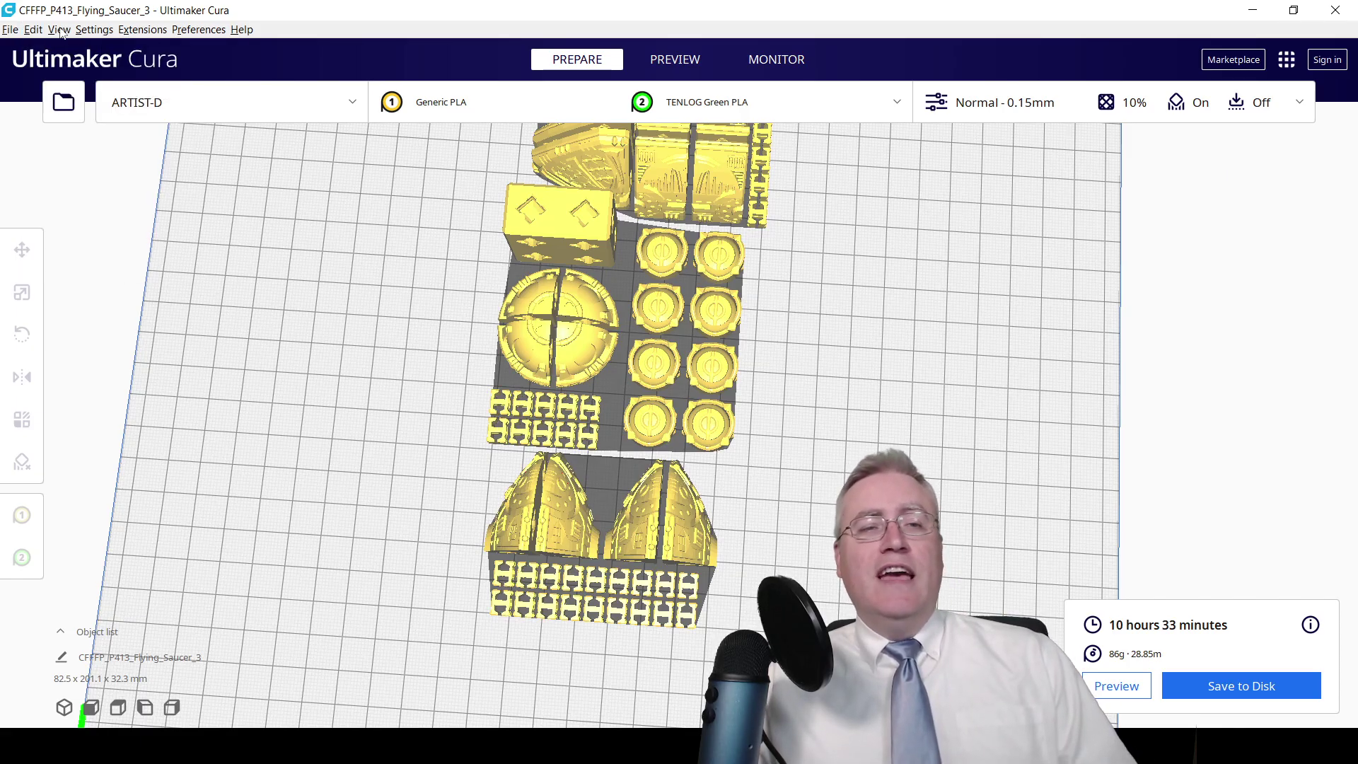
{"action": "left_click", "coordinate": [94, 29]}
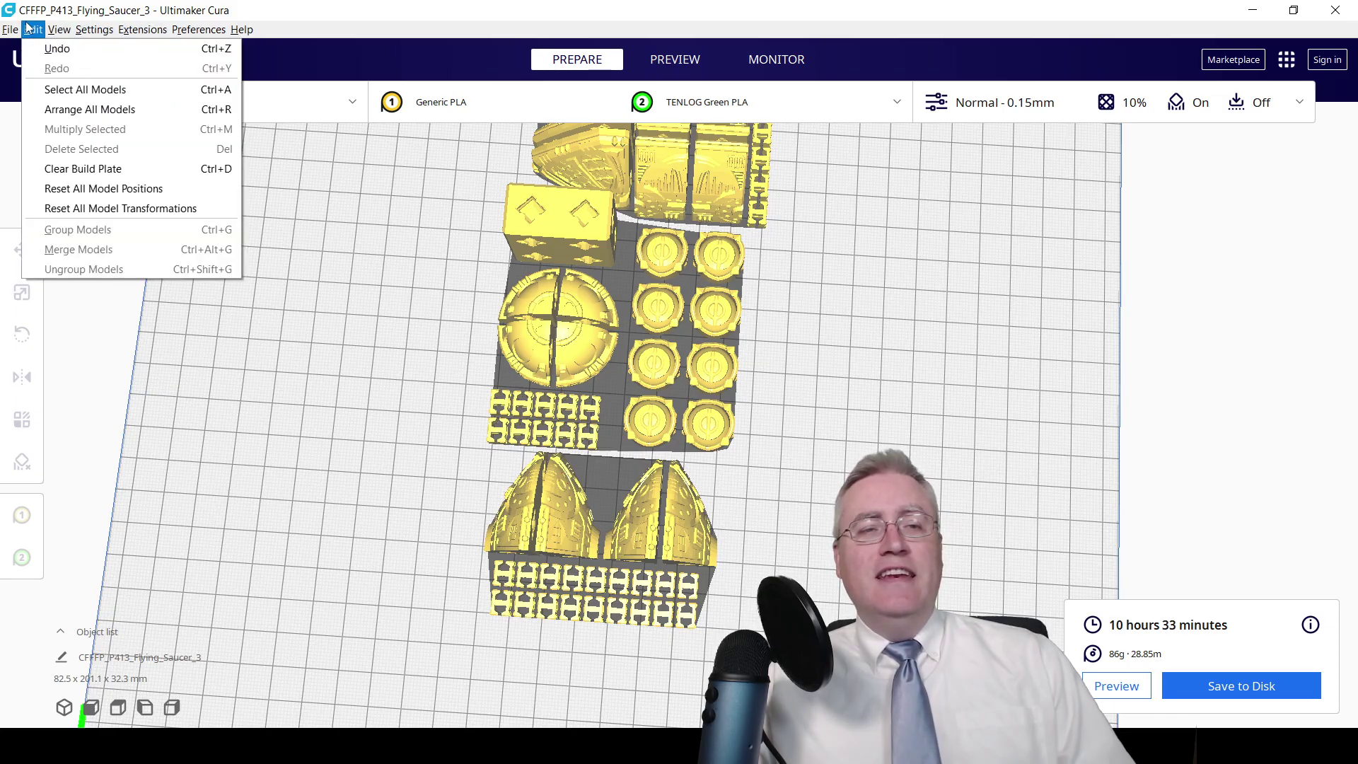
{"action": "key", "text": "ctrl+a"}
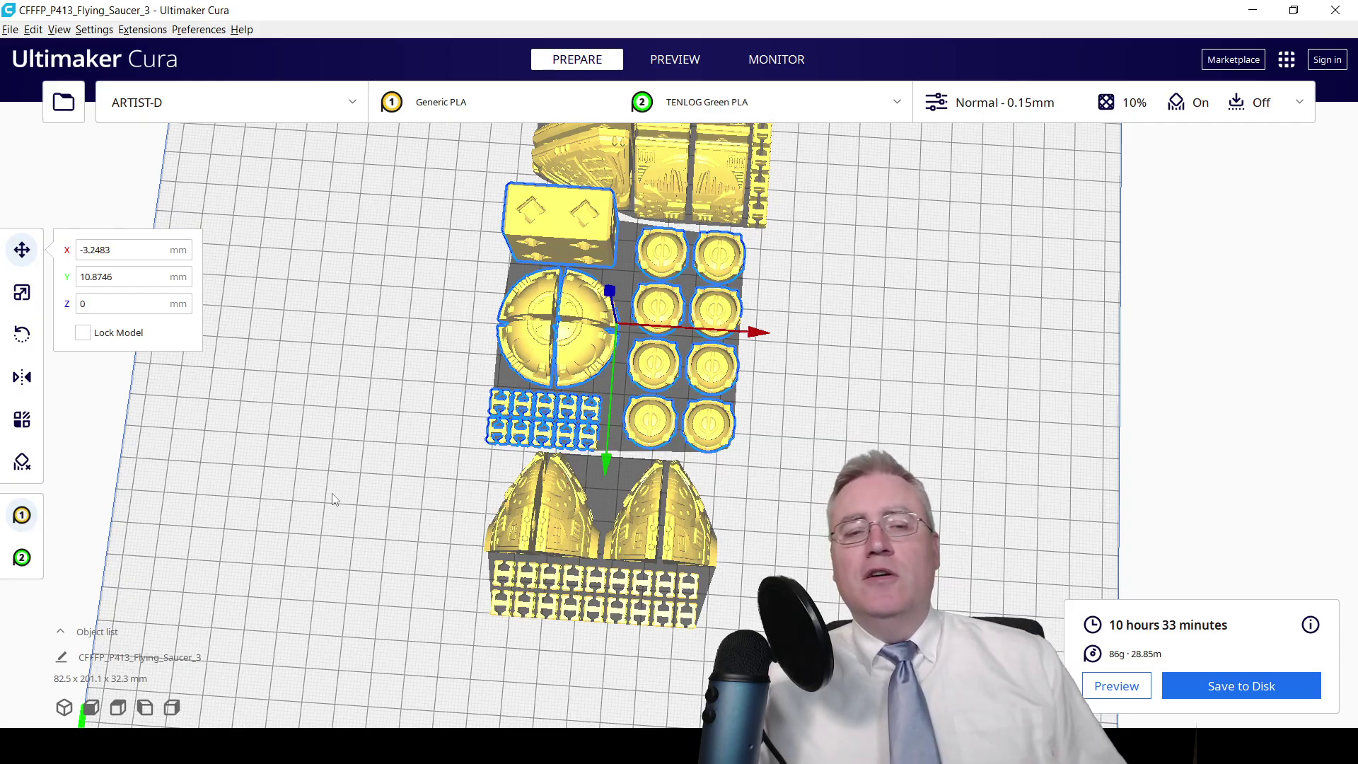
Select the lower connector-grid group and switch off Support in the print settings
{"action": "left_click", "coordinate": [562, 524]}
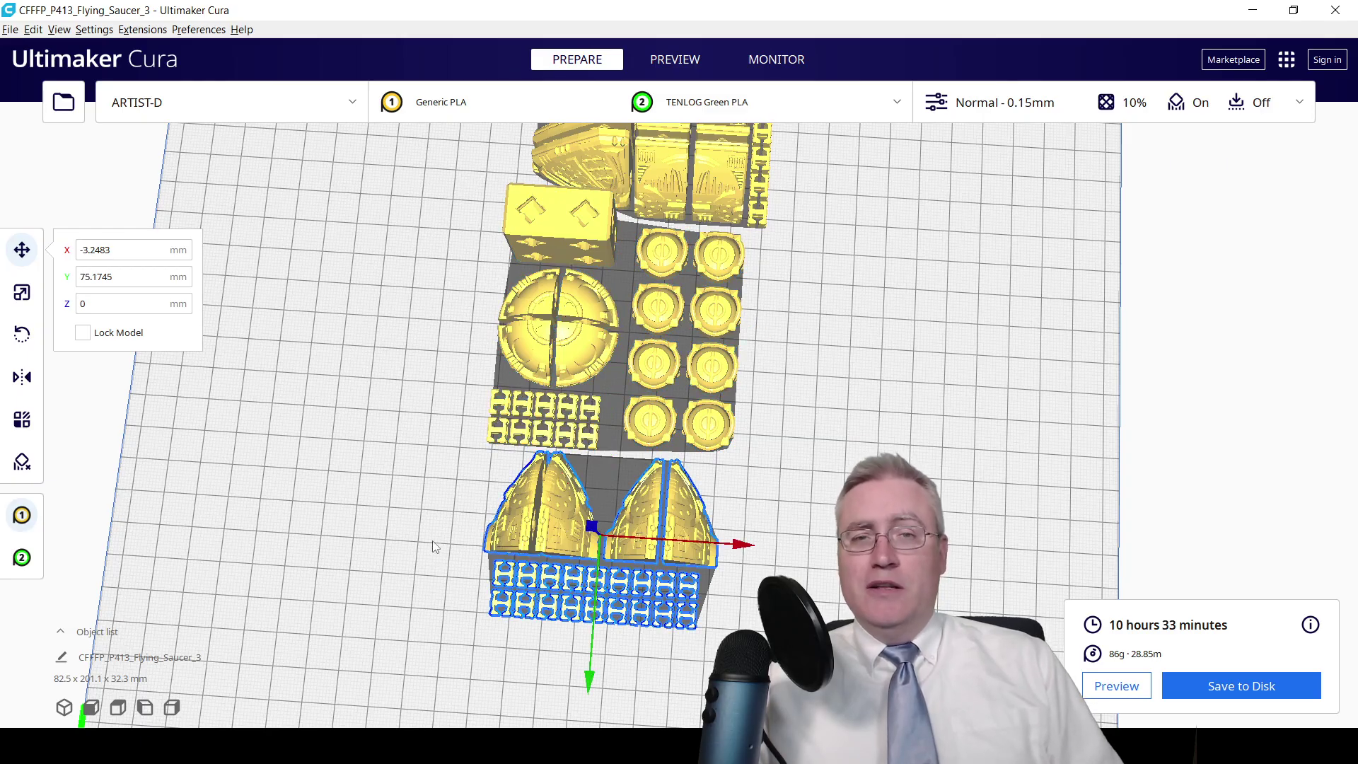
{"action": "right_click_drag", "start_coordinate": [432, 541], "coordinate": [415, 460]}
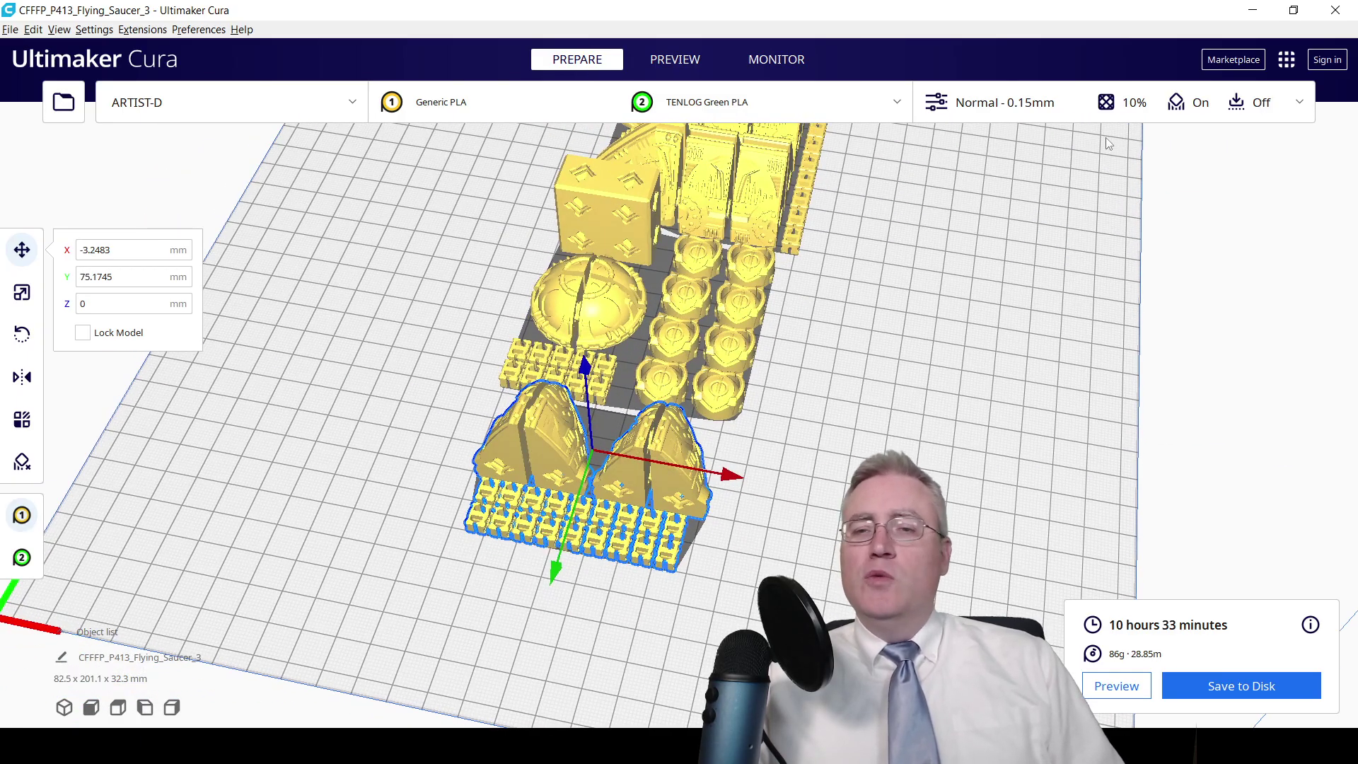
{"action": "left_click", "coordinate": [1074, 109]}
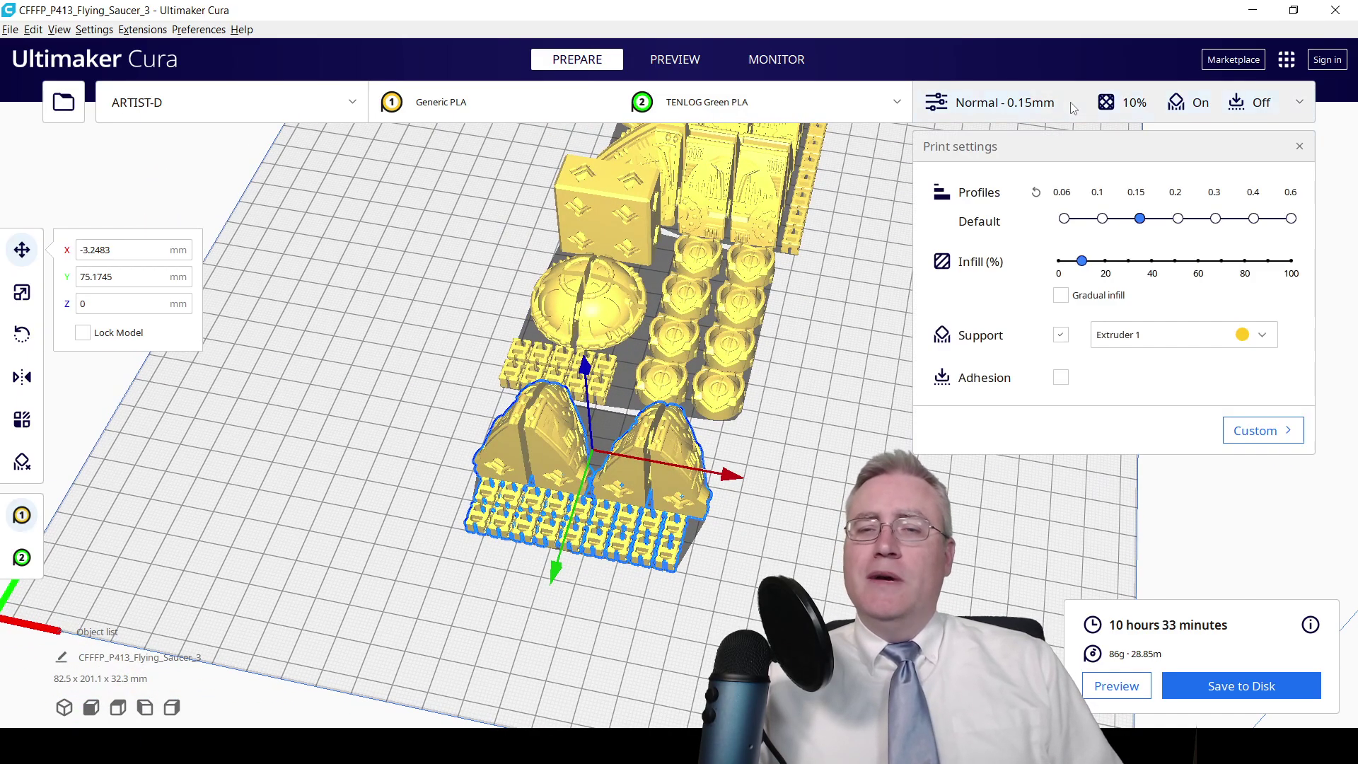
{"action": "left_click", "coordinate": [1061, 335]}
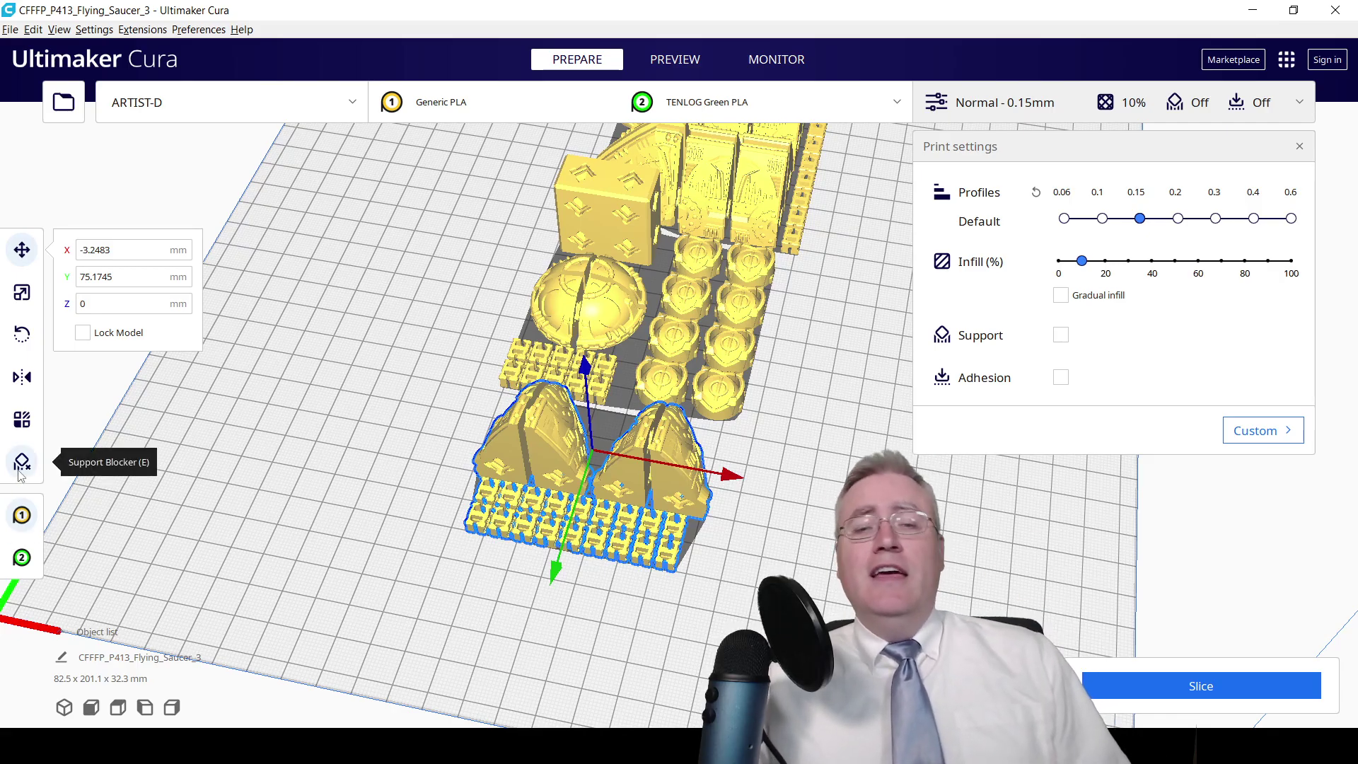
Use the Support Blocker tool to drop a blocker cube on the front connector grid row
{"action": "right_click_drag", "start_coordinate": [212, 446], "coordinate": [466, 433]}
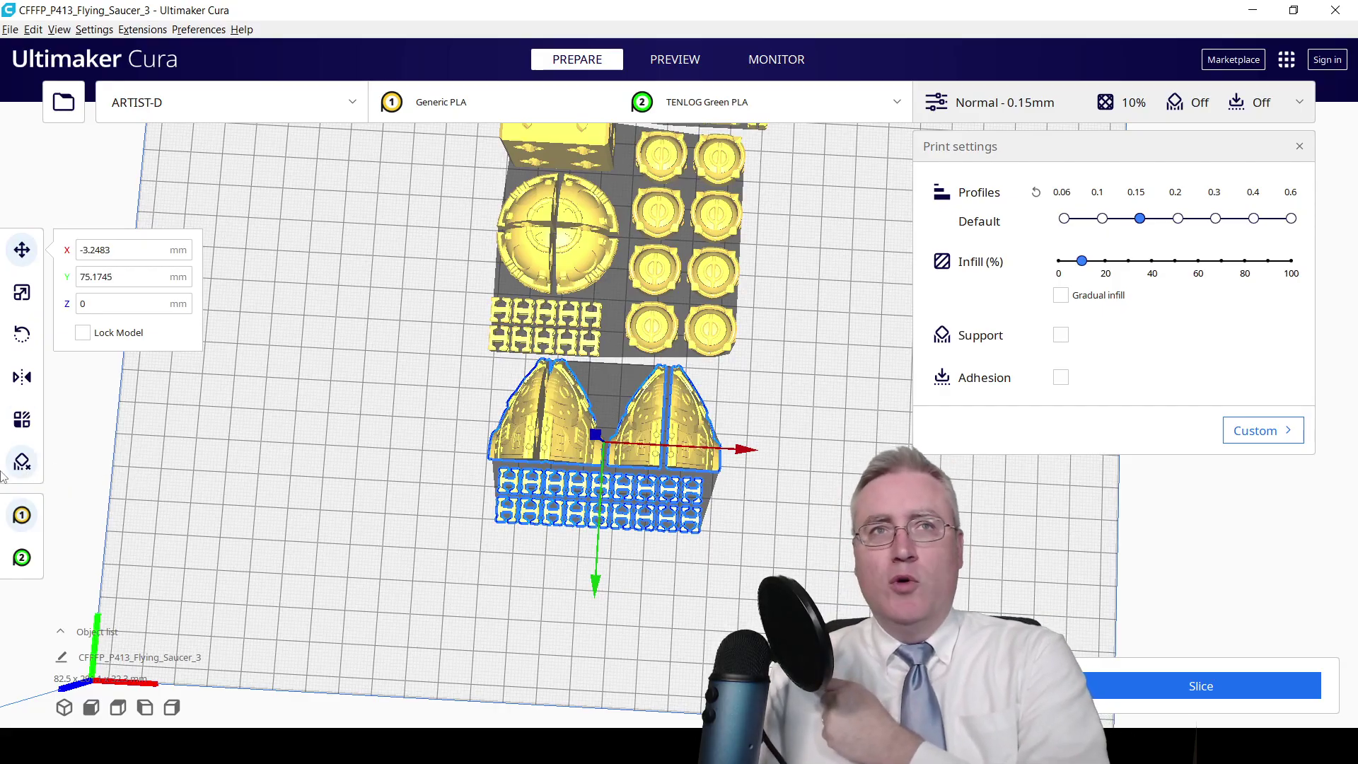
{"action": "left_click", "coordinate": [22, 461]}
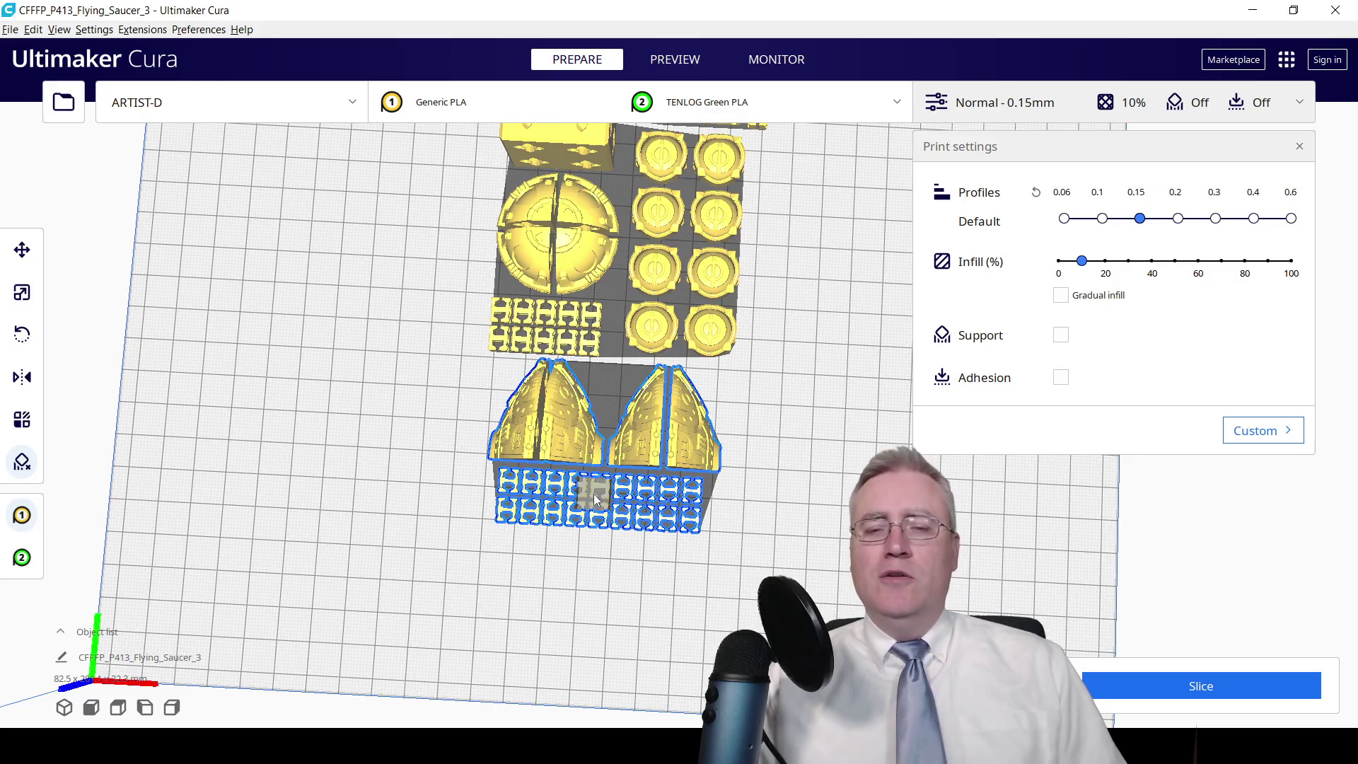
{"action": "scroll", "coordinate": [596, 499], "scroll_direction": "up", "scroll_amount": 5}
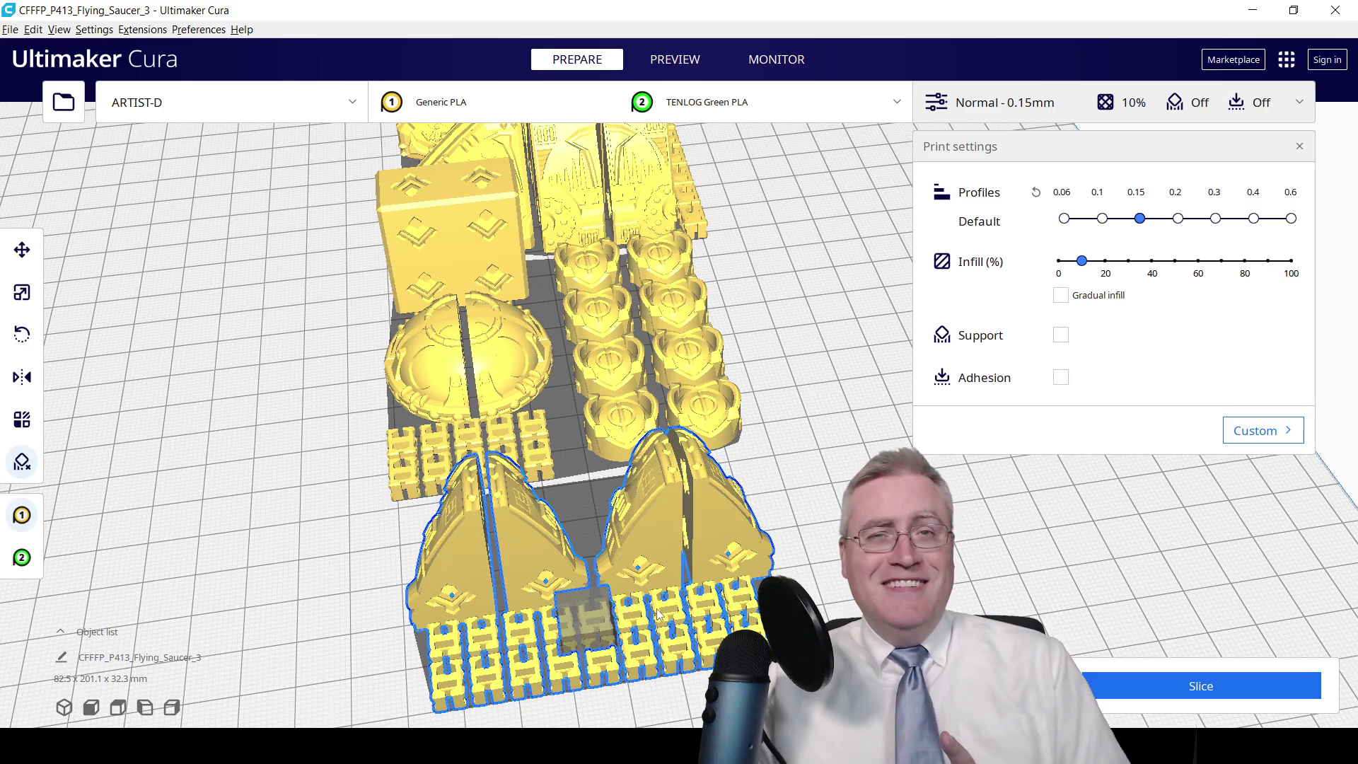
{"action": "scroll", "coordinate": [679, 556], "scroll_direction": "down", "scroll_amount": 3}
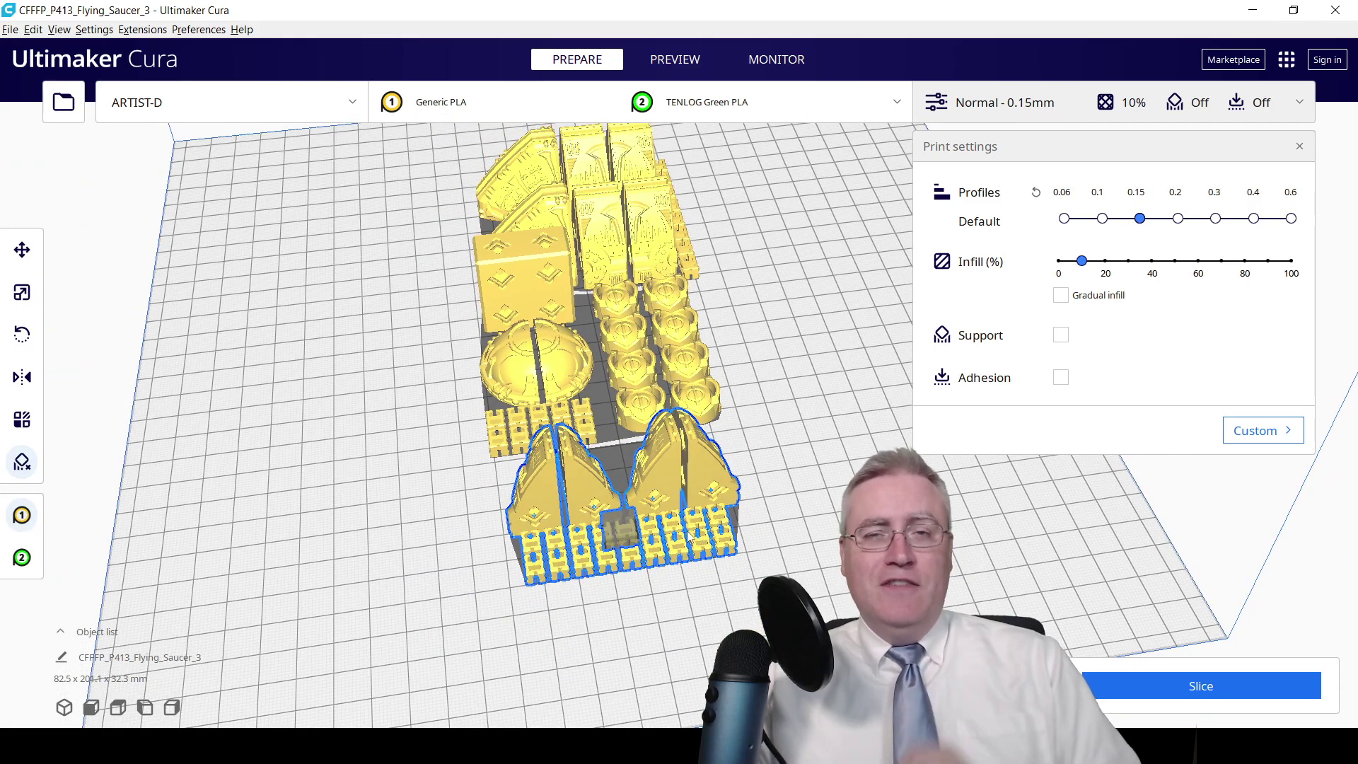
Scale the blocker non-uniformly to 68.39 × 17.04 × 10 mm over the connector row
{"action": "left_click", "coordinate": [626, 530]}
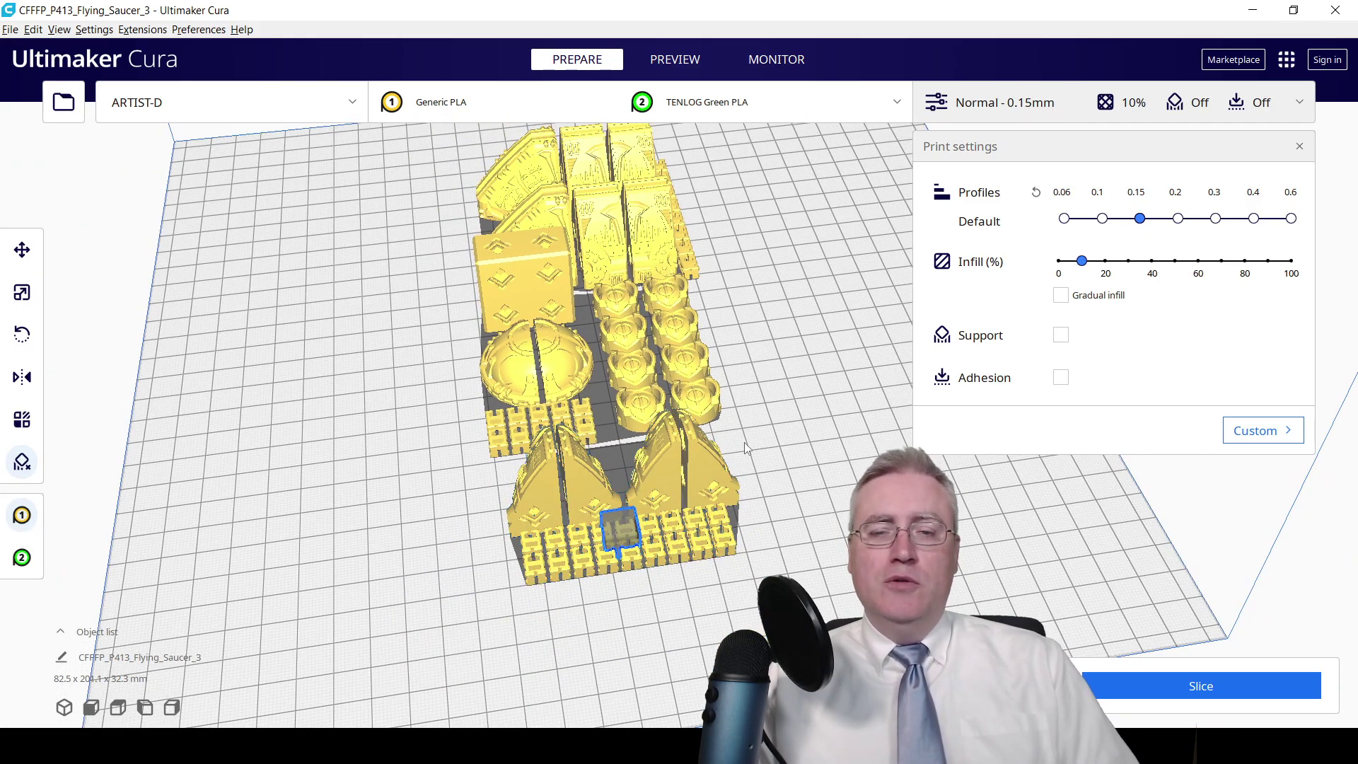
{"action": "left_click", "coordinate": [20, 300]}
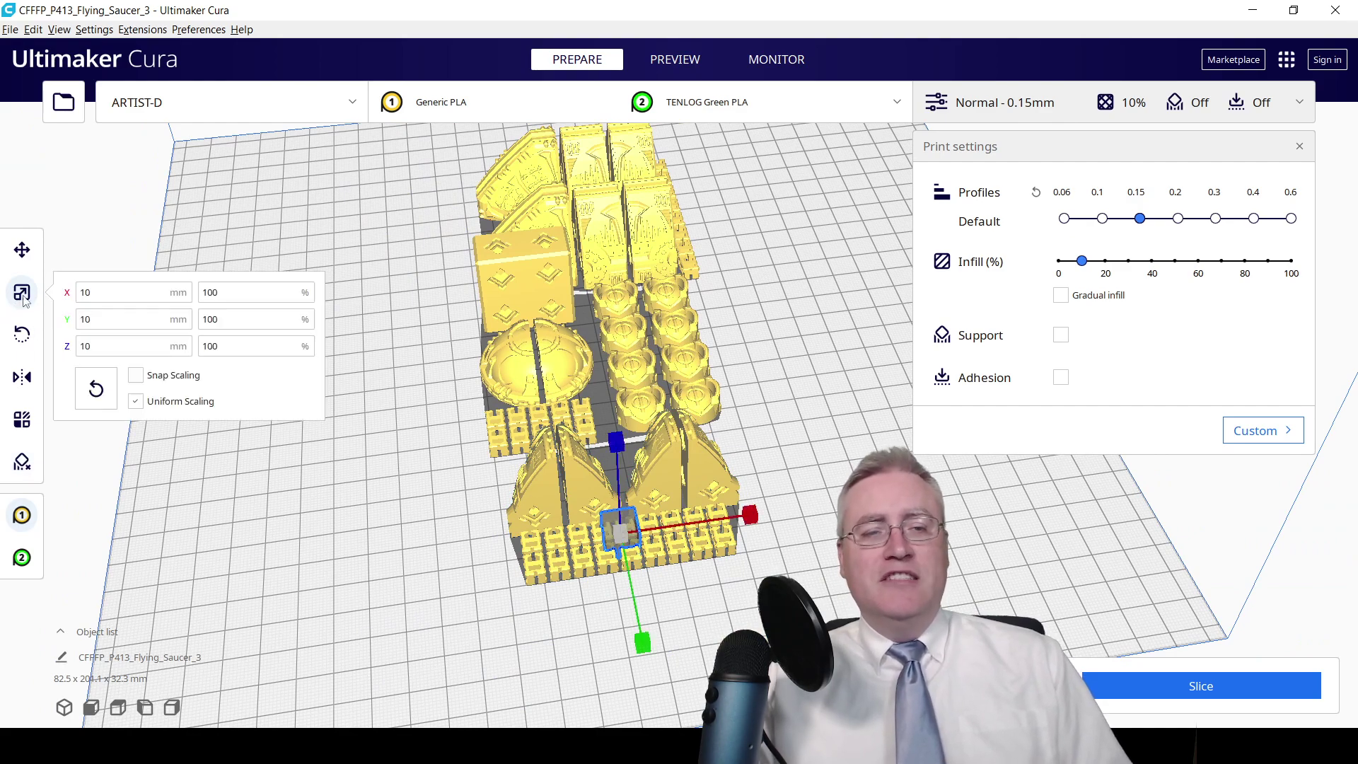
{"action": "left_click", "coordinate": [134, 401]}
{"action": "right_click_drag", "start_coordinate": [737, 379], "coordinate": [740, 498]}
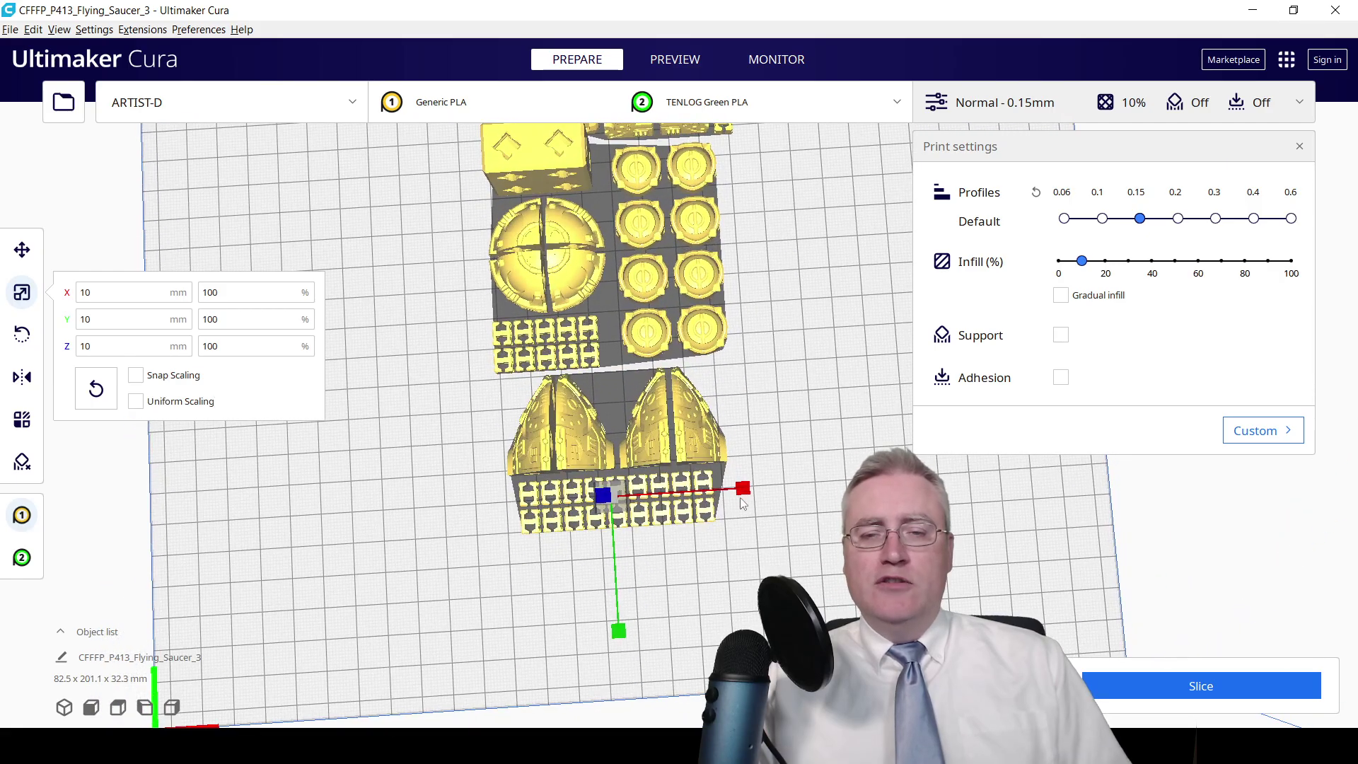
{"action": "left_click_drag", "start_coordinate": [743, 492], "coordinate": [1168, 464]}
{"action": "key", "text": "ctrl+z"}
{"action": "right_click_drag", "start_coordinate": [1167, 464], "coordinate": [767, 511]}
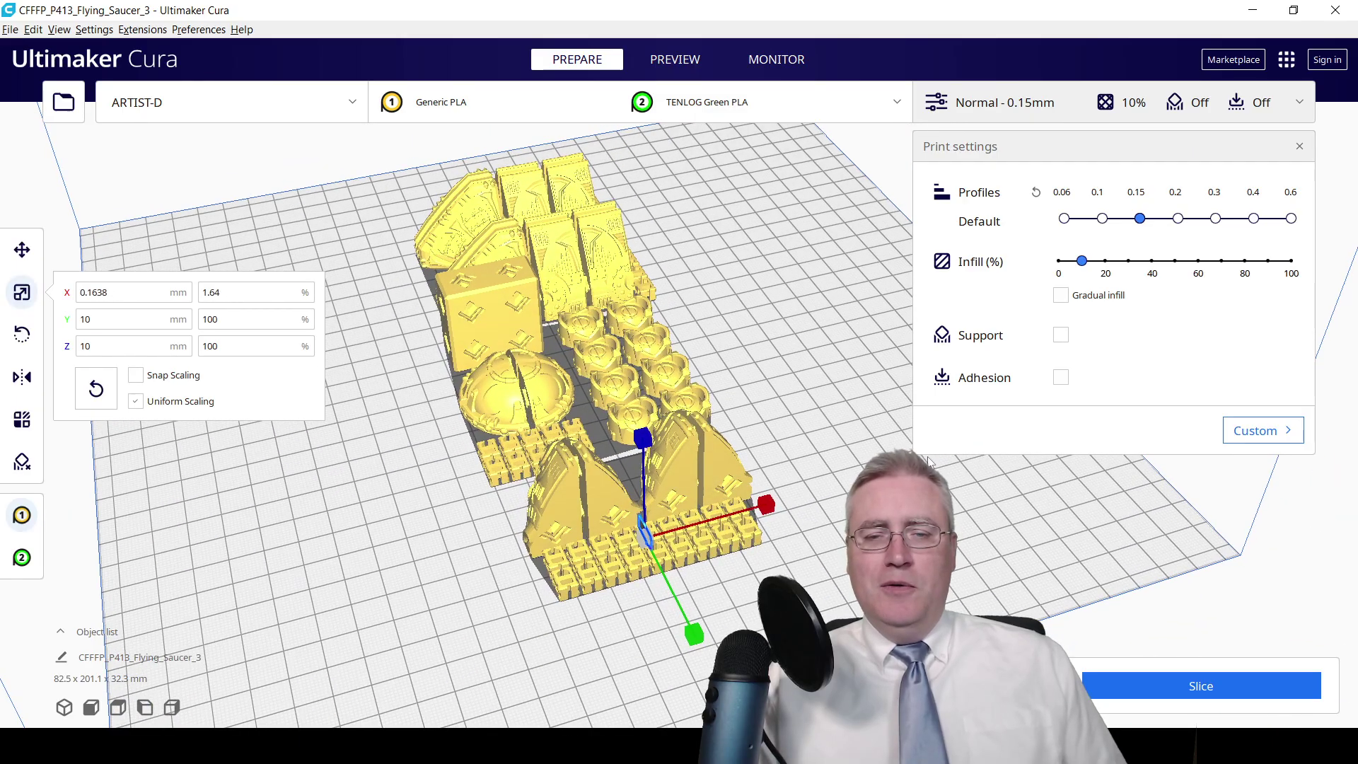
{"action": "key", "text": "ctrl+z"}
{"action": "left_click_drag", "start_coordinate": [767, 511], "coordinate": [1301, 382]}
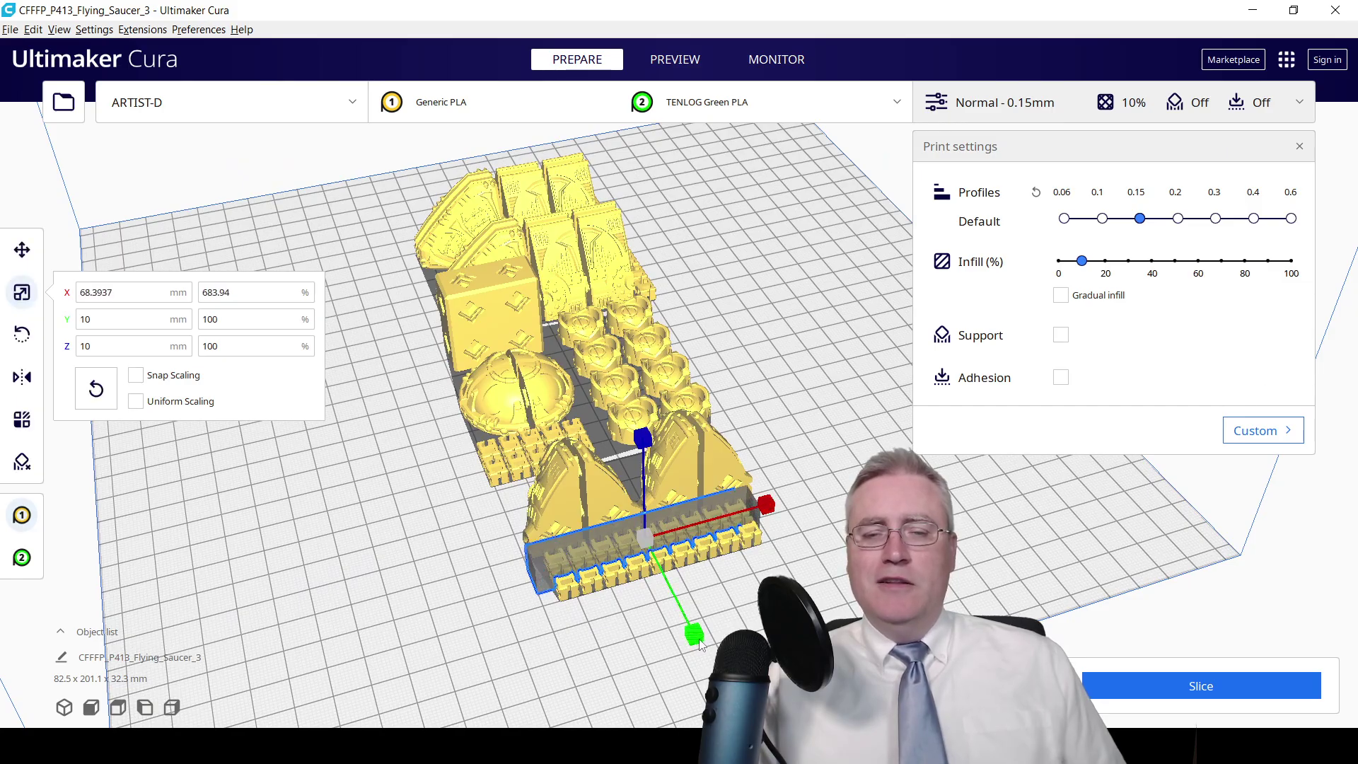
{"action": "left_click_drag", "start_coordinate": [694, 634], "coordinate": [718, 679]}
{"action": "right_click_drag", "start_coordinate": [409, 466], "coordinate": [349, 421]}
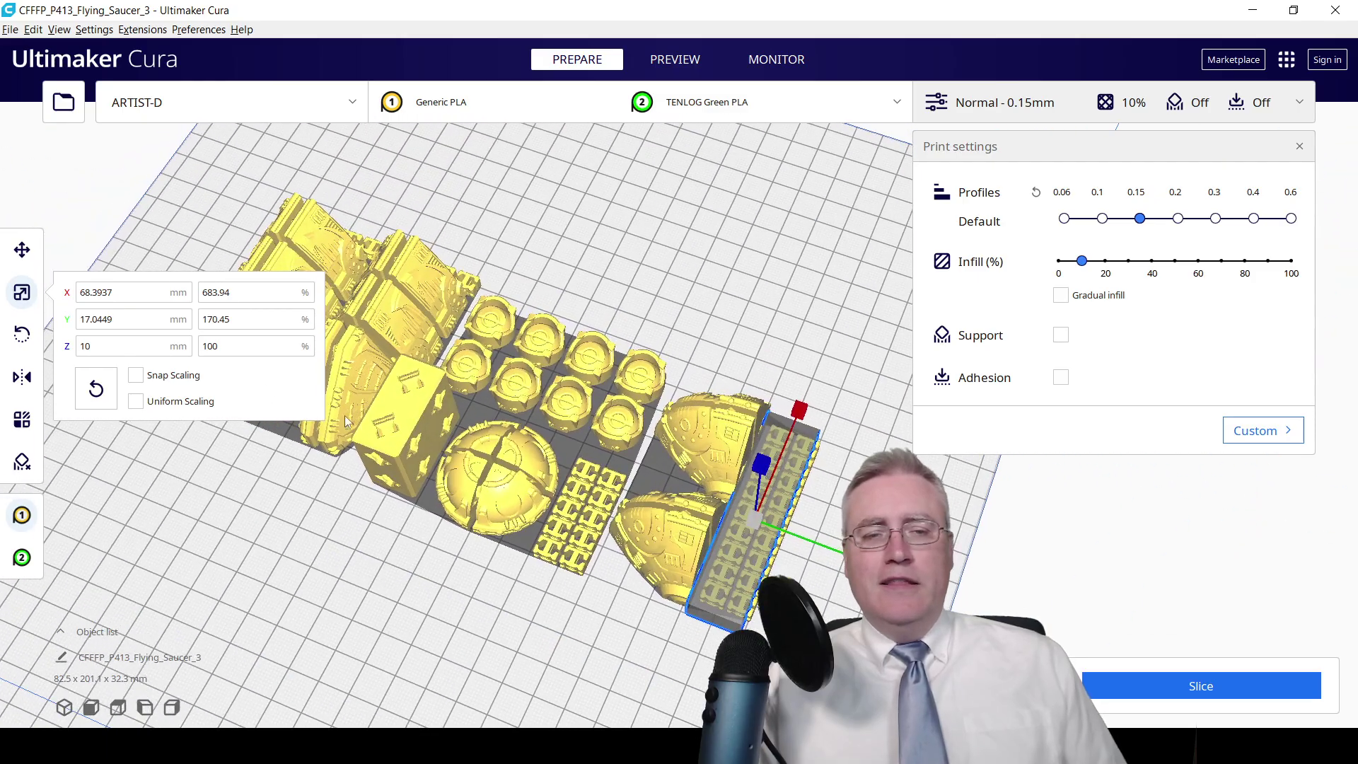
Move the blocker to X -3.3861, Y 92.5586, Z -2.6453 mm over the connector row
{"action": "left_click", "coordinate": [22, 249]}
{"action": "left_click_drag", "start_coordinate": [736, 552], "coordinate": [742, 554]}
{"action": "right_click_drag", "start_coordinate": [742, 554], "coordinate": [736, 361]}
{"action": "left_click_drag", "start_coordinate": [756, 273], "coordinate": [756, 284]}
{"action": "right_click_drag", "start_coordinate": [756, 285], "coordinate": [617, 402]}
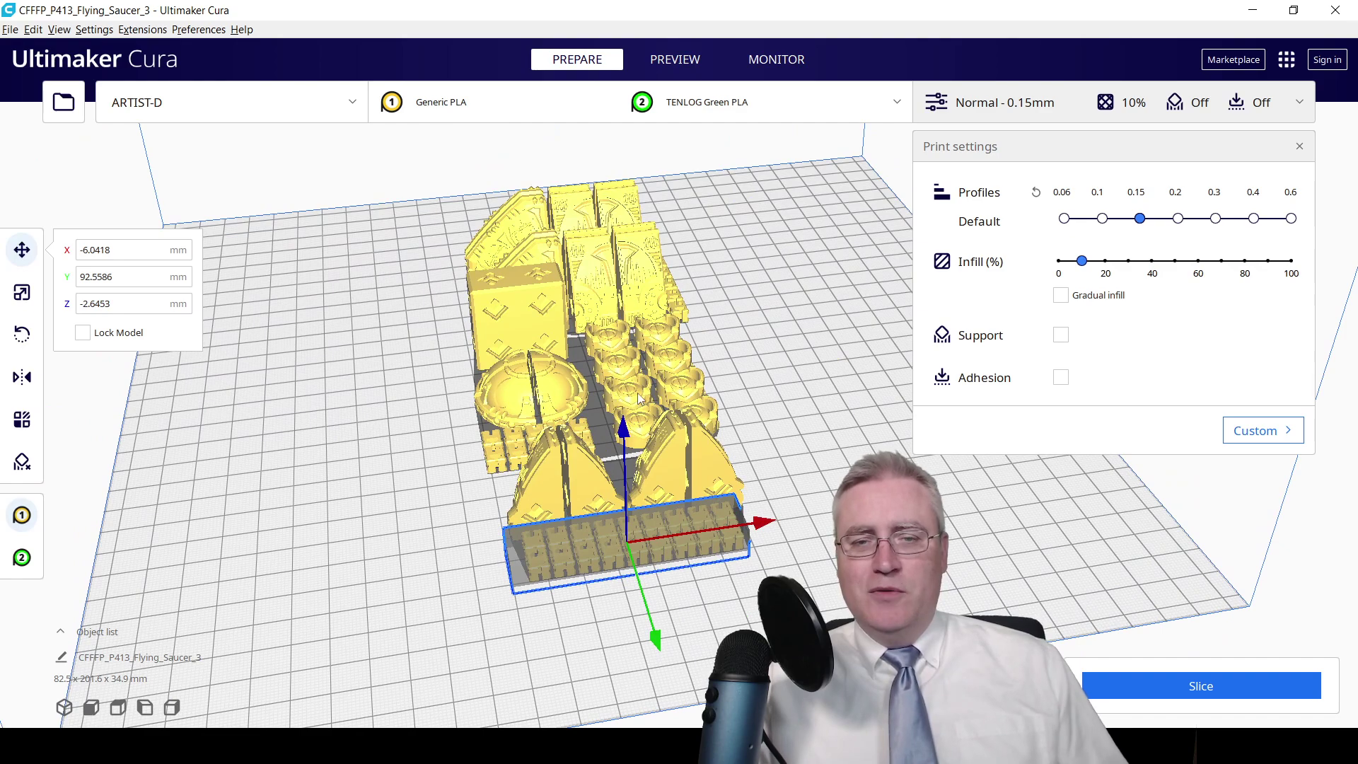
{"action": "left_click_drag", "start_coordinate": [761, 529], "coordinate": [771, 527]}
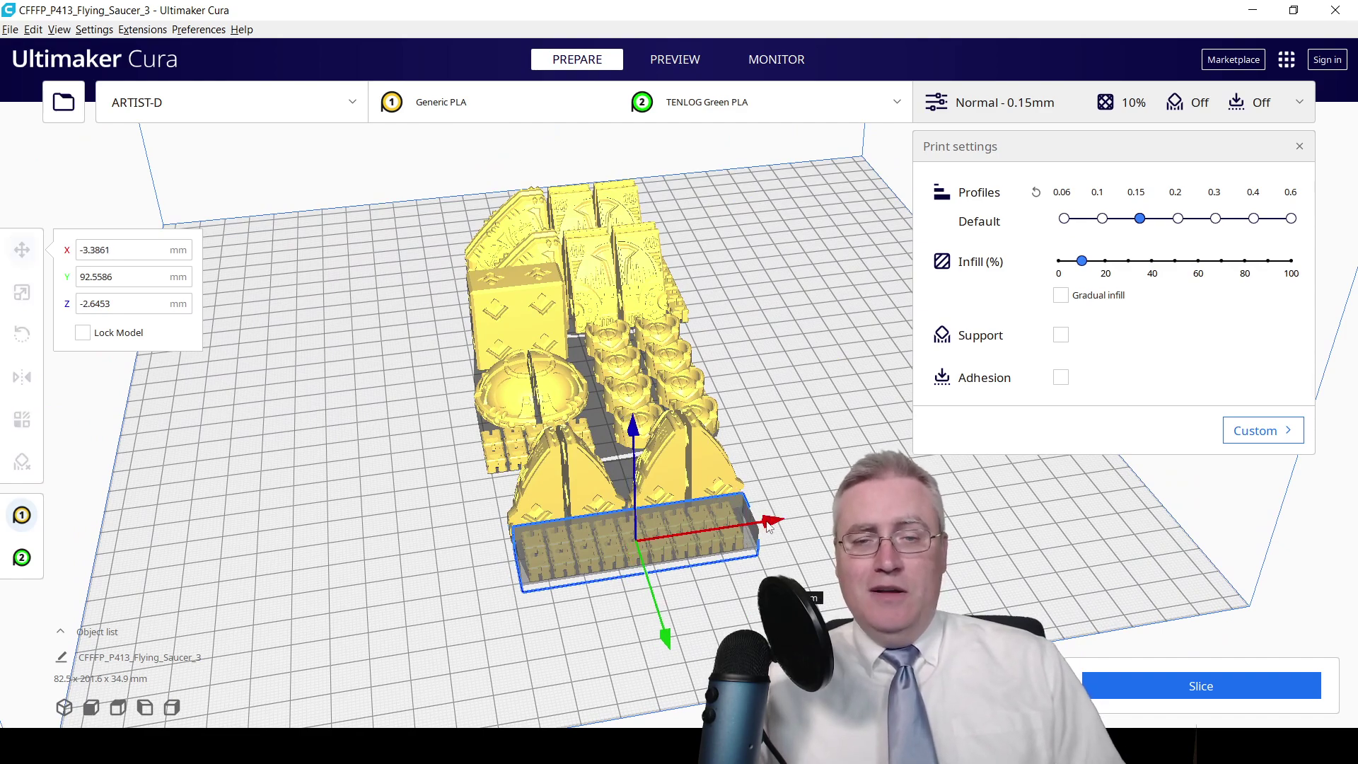
{"action": "right_click_drag", "start_coordinate": [772, 528], "coordinate": [733, 418]}
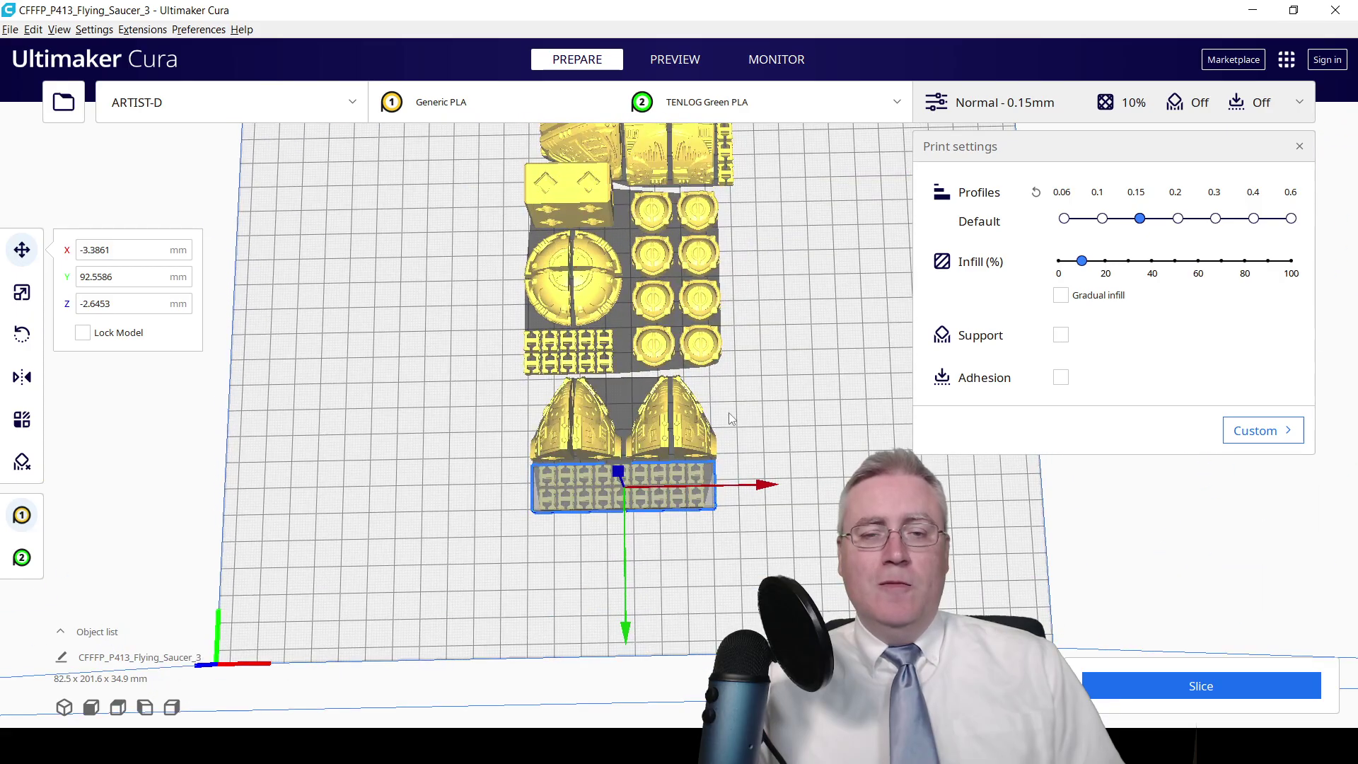
In Per Model Settings, change the bar's mesh type from Normal model to Print as support
{"action": "left_click", "coordinate": [22, 422]}
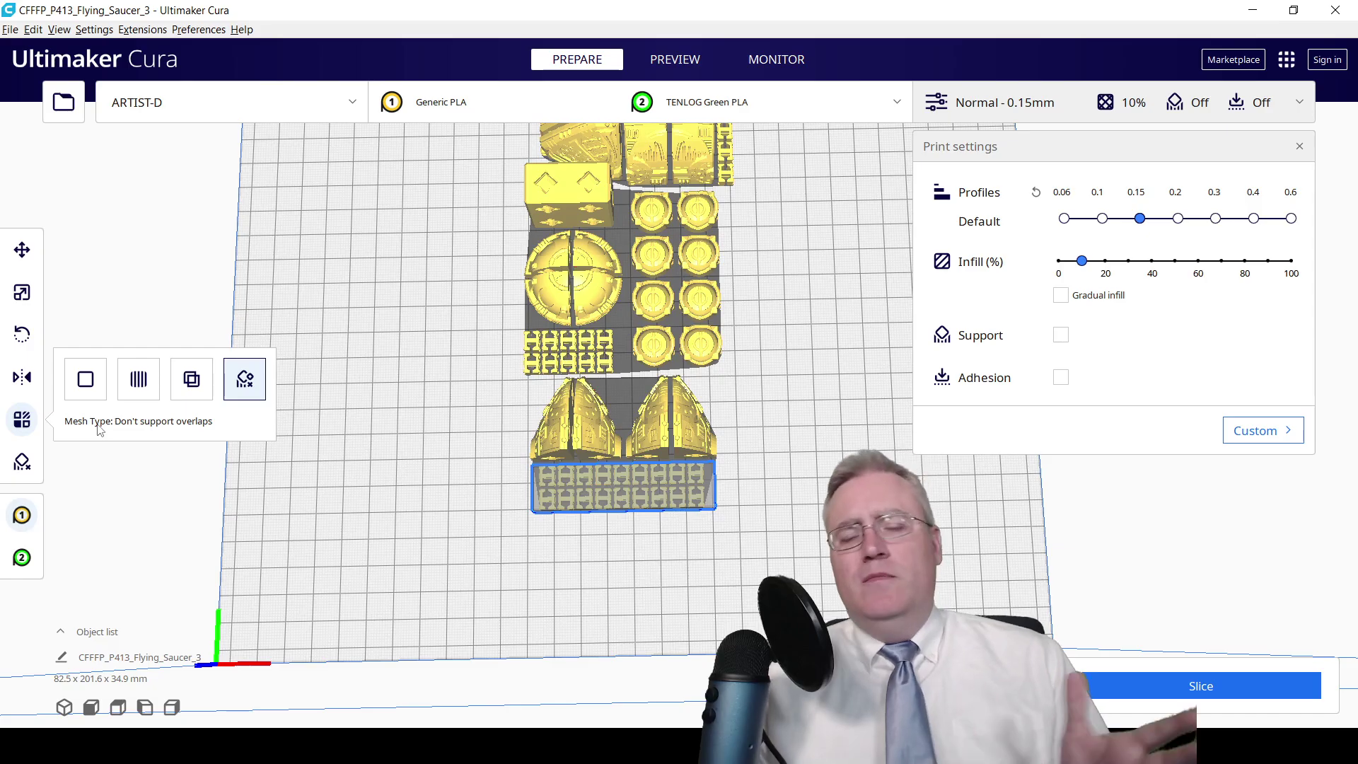
{"action": "left_click", "coordinate": [84, 381]}
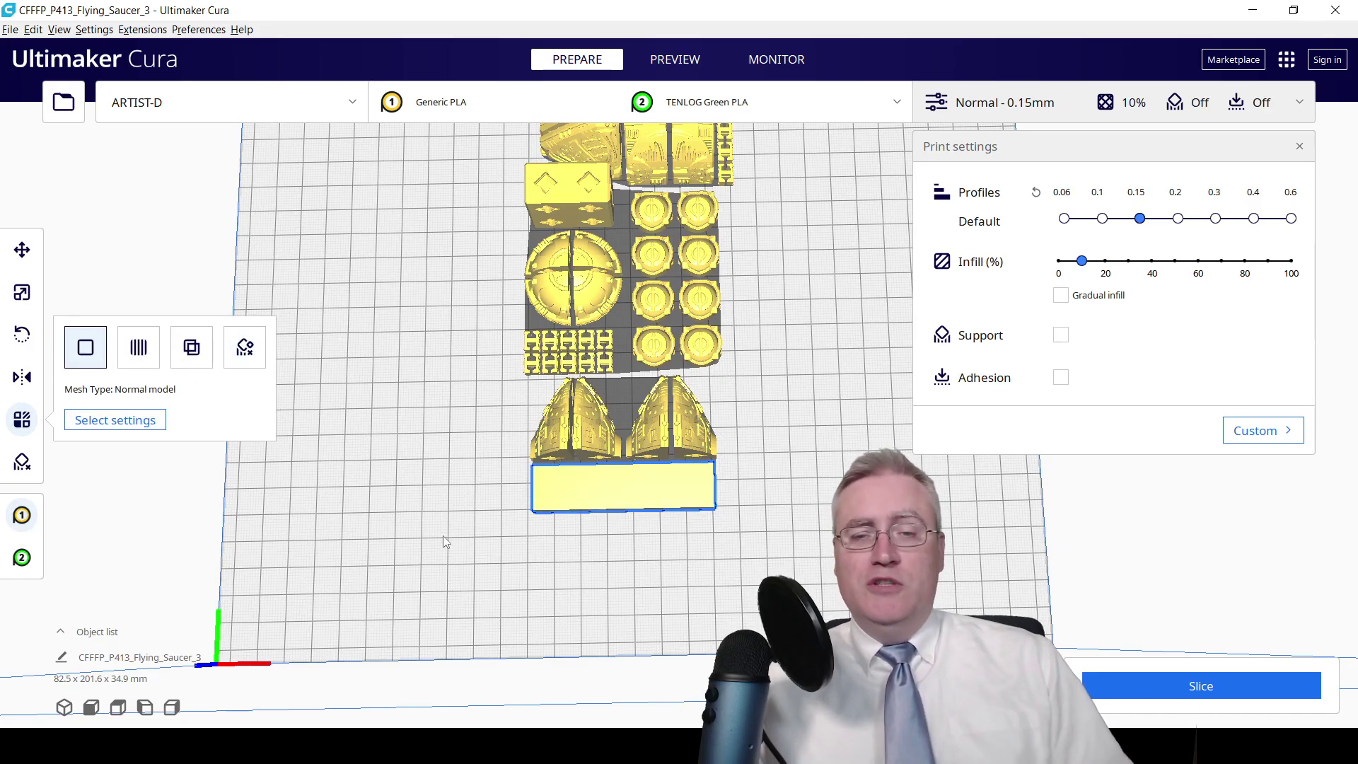
{"action": "right_click_drag", "start_coordinate": [443, 536], "coordinate": [594, 440]}
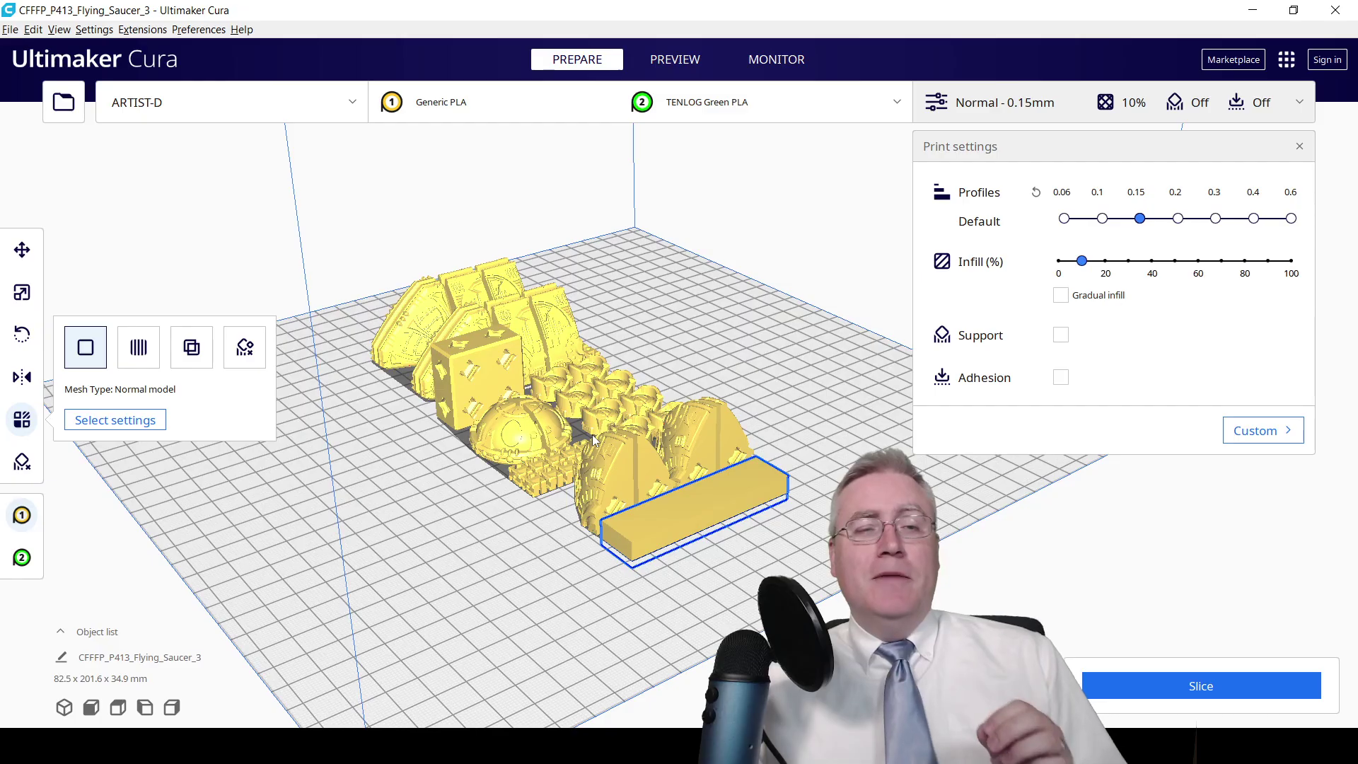
{"action": "left_click", "coordinate": [140, 349]}
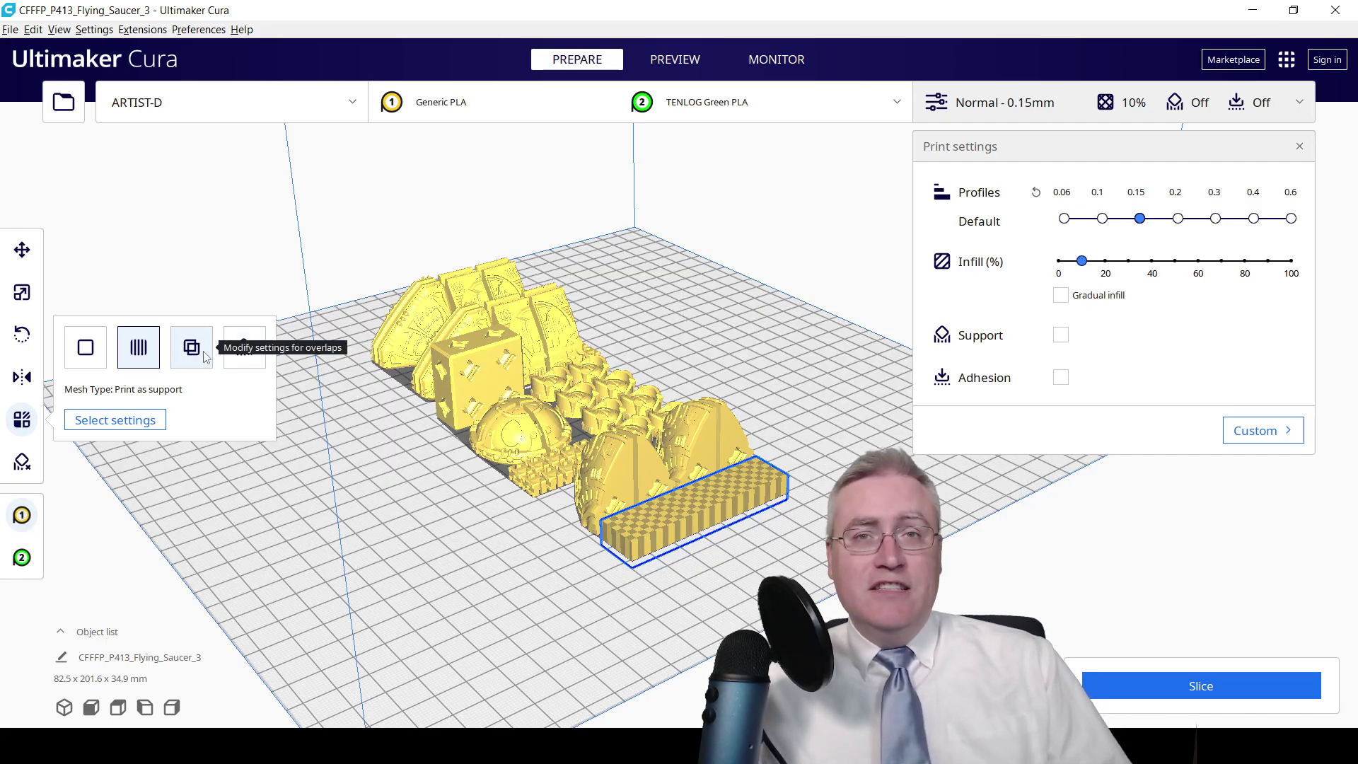
Set the bar to Modify settings for overlaps and choose Cutting mesh as its type
{"action": "left_click", "coordinate": [192, 347]}
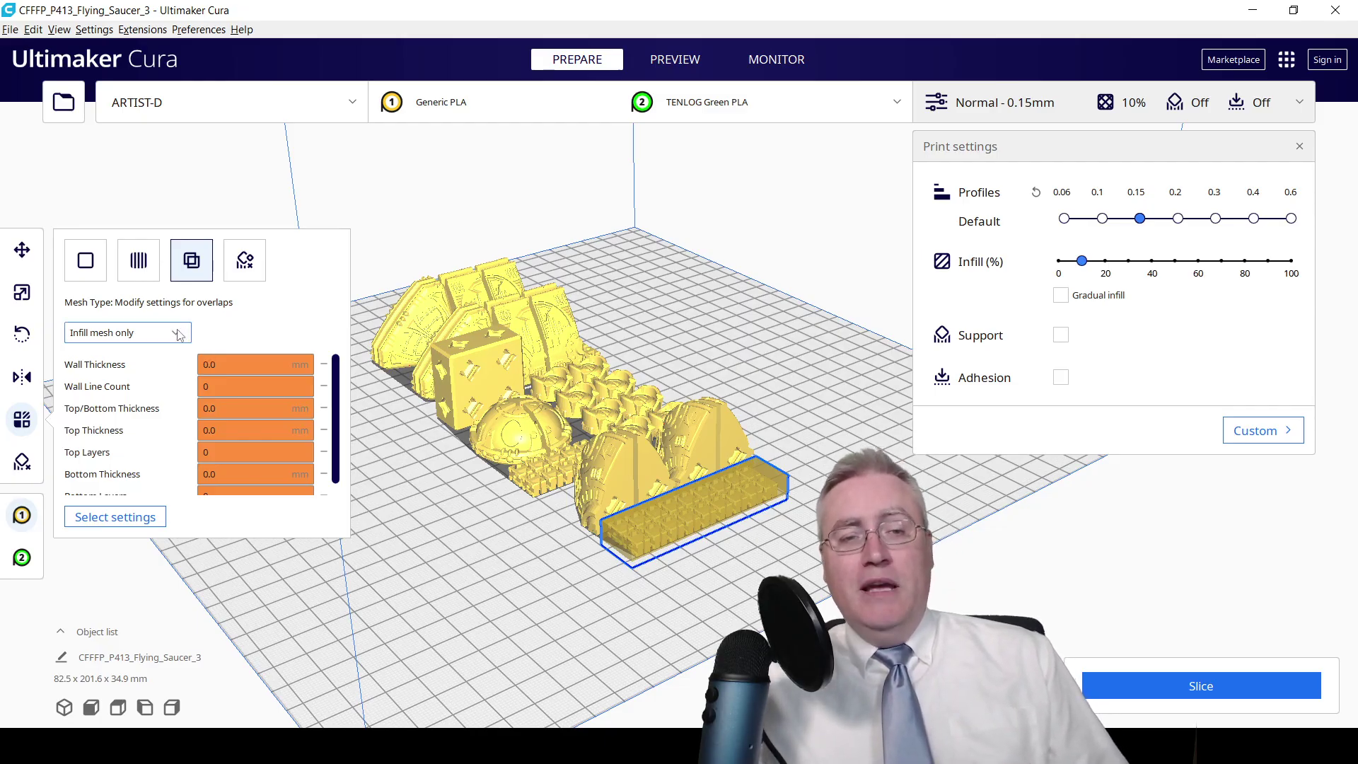
{"action": "left_click", "coordinate": [178, 335]}
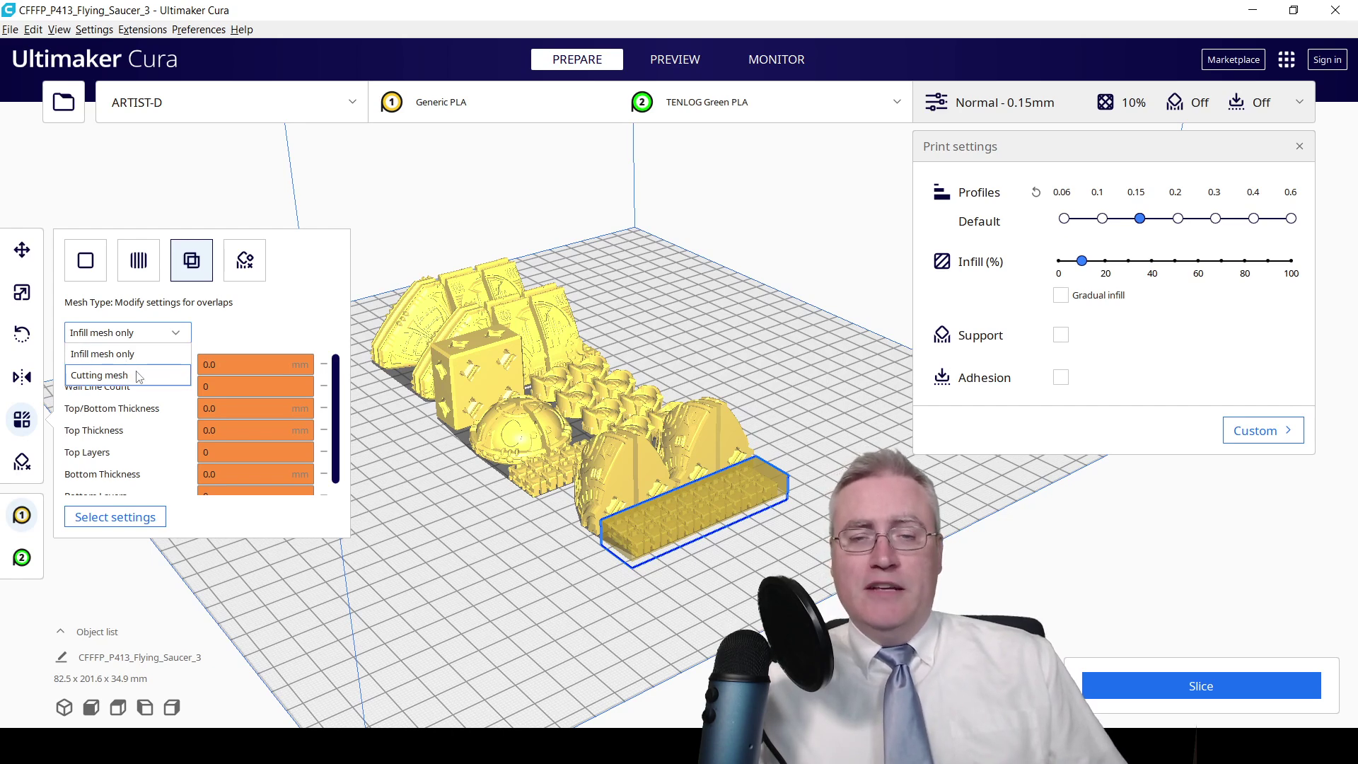
{"action": "left_click", "coordinate": [138, 375]}
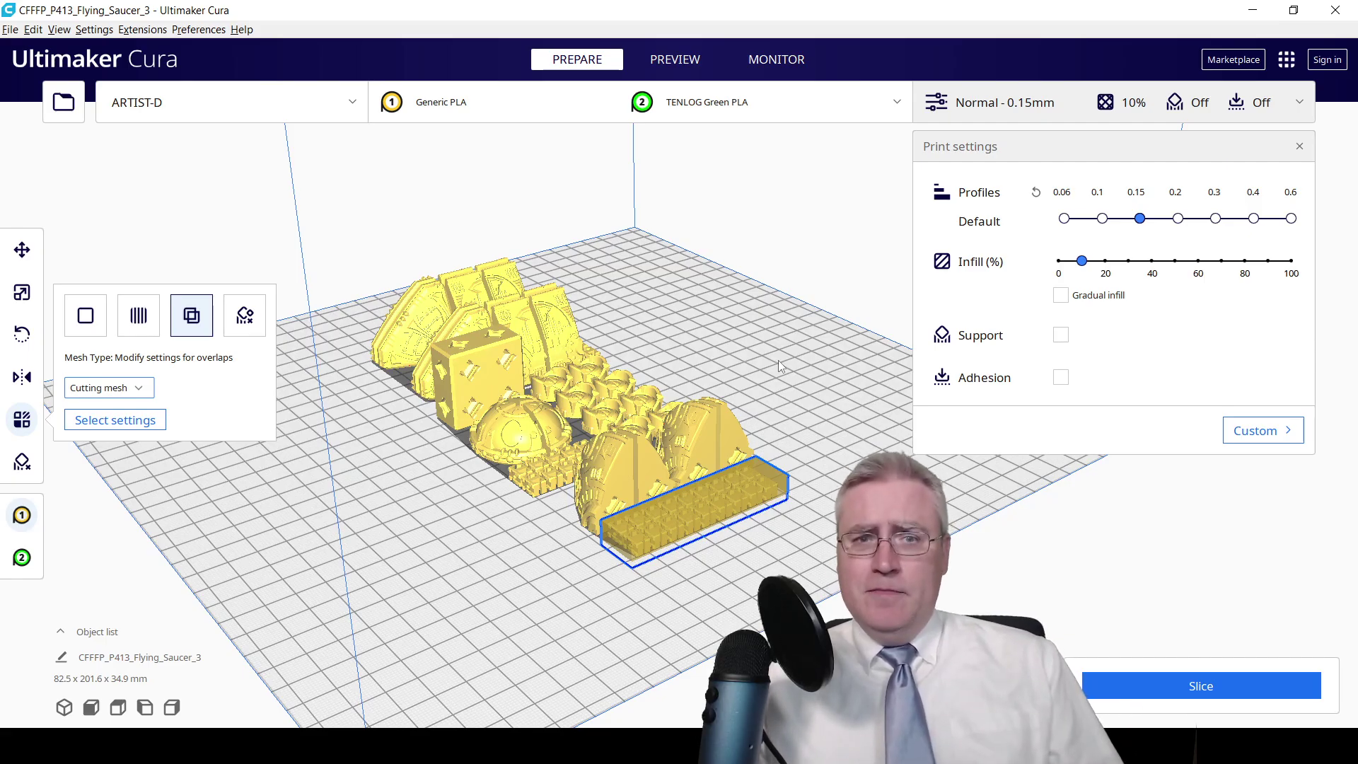
{"action": "right_click_drag", "start_coordinate": [778, 359], "coordinate": [721, 425]}
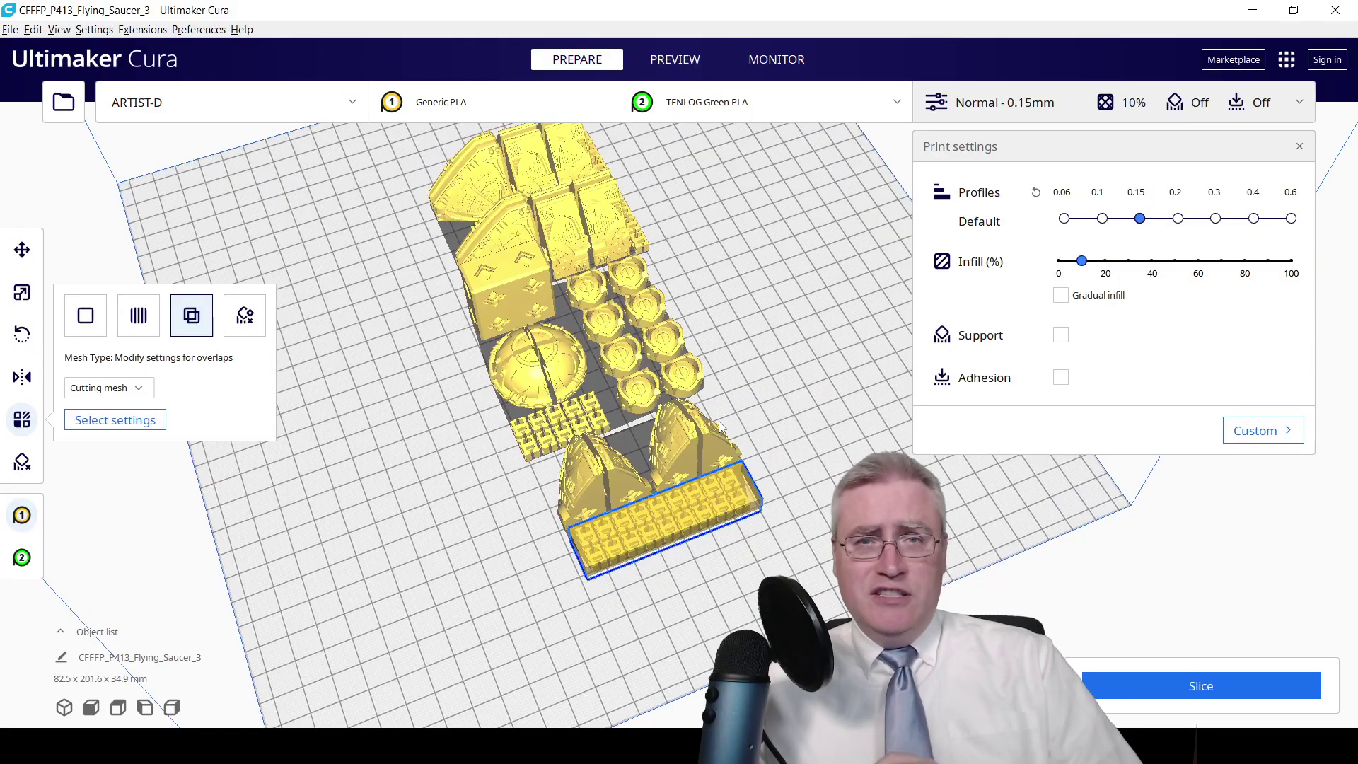
Add Wall Thickness, Top/Bottom Thickness and Infill Density to the block's custom settings
{"action": "left_click", "coordinate": [124, 428]}
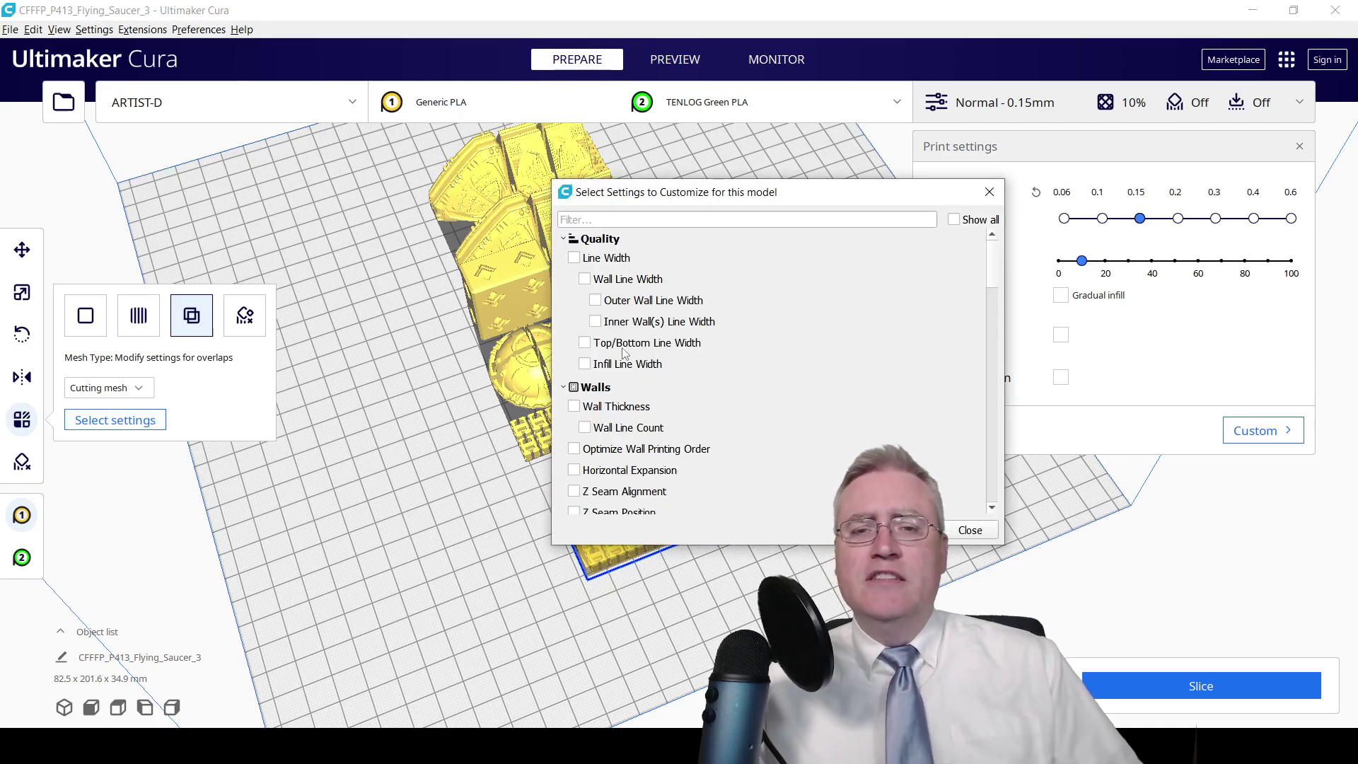
{"action": "left_click", "coordinate": [575, 408]}
{"action": "scroll", "coordinate": [644, 396], "scroll_direction": "down", "scroll_amount": 3}
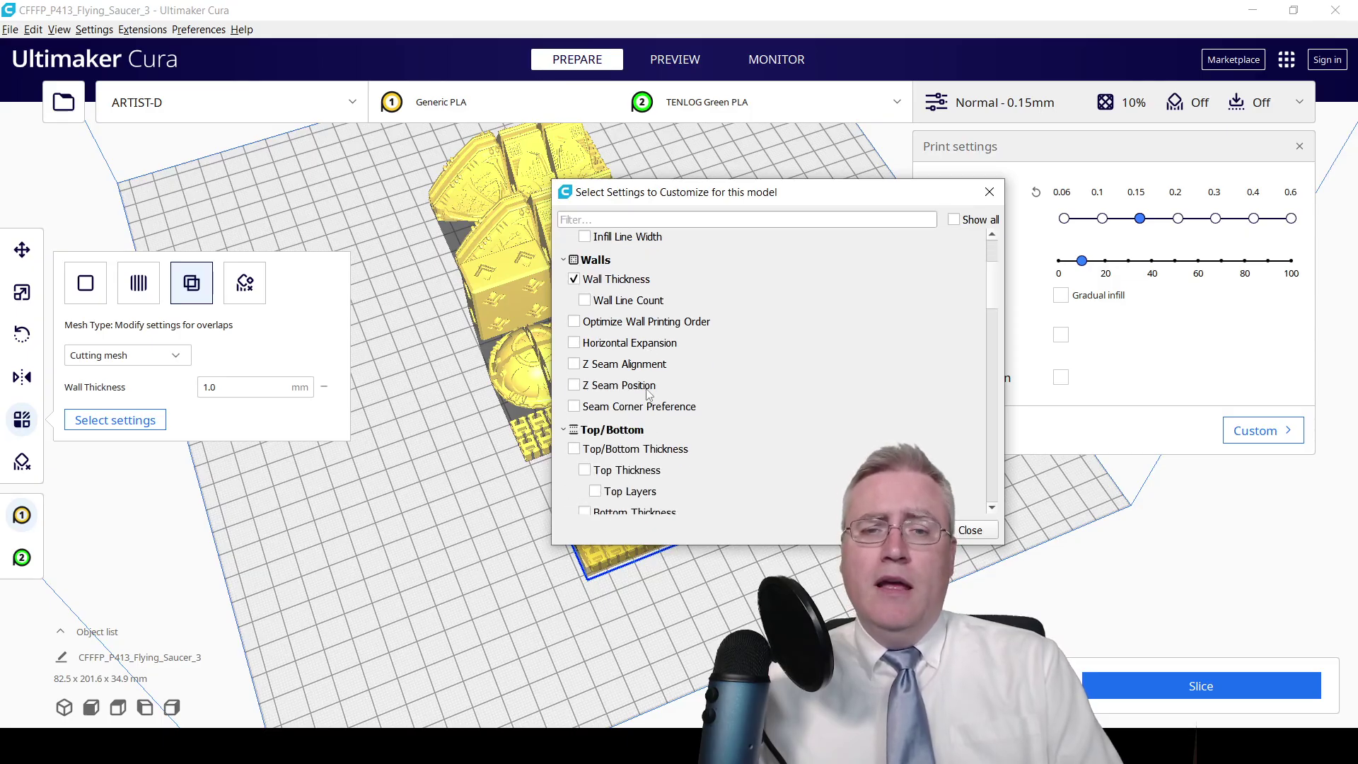
{"action": "left_click", "coordinate": [574, 450]}
{"action": "scroll", "coordinate": [679, 409], "scroll_direction": "down", "scroll_amount": 6}
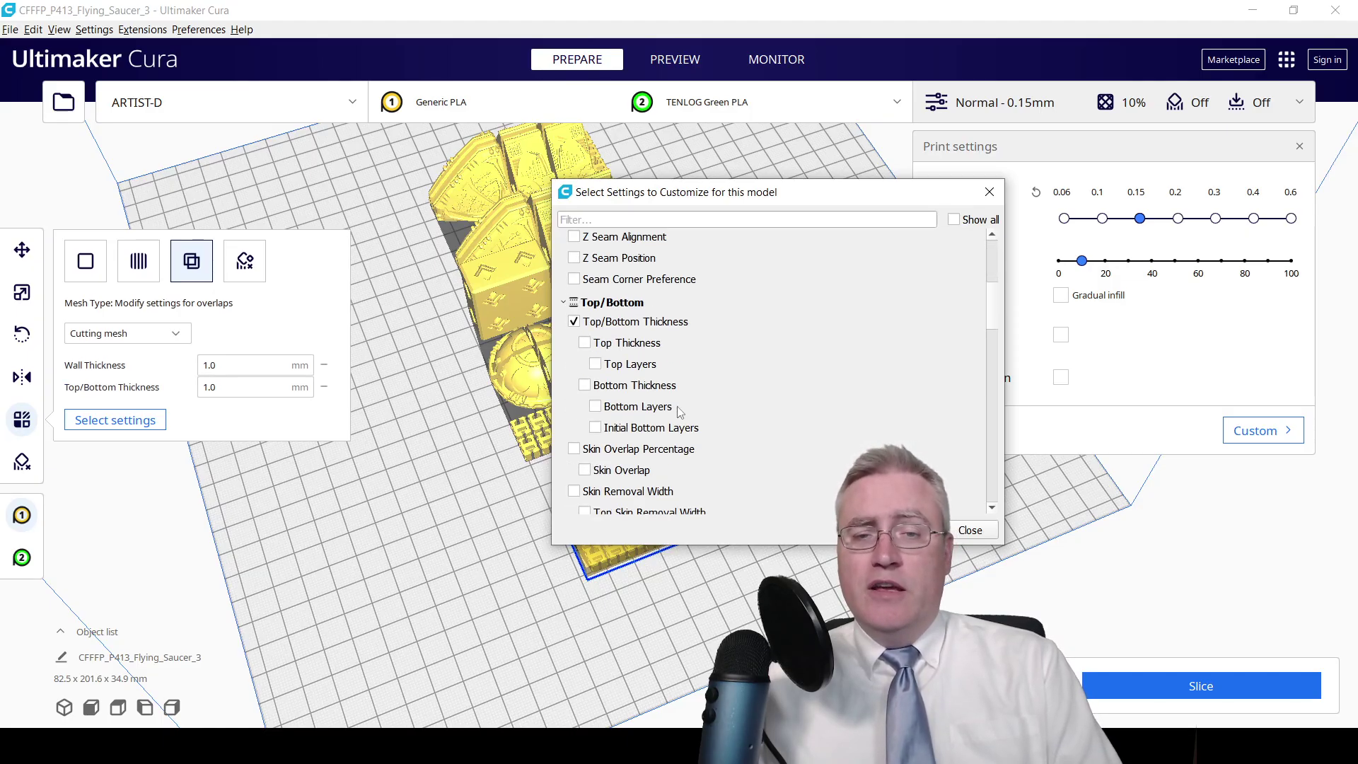
{"action": "scroll", "coordinate": [674, 407], "scroll_direction": "down", "scroll_amount": 3}
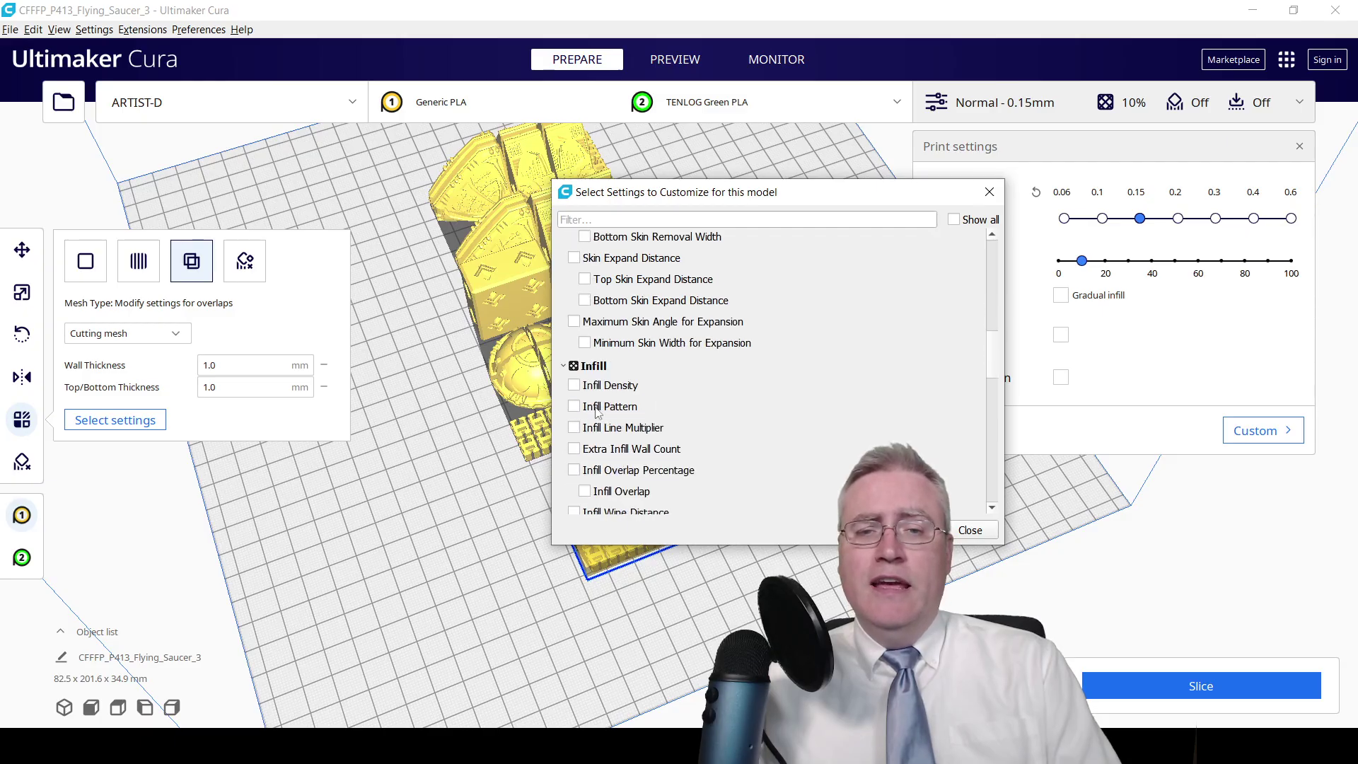
{"action": "left_click", "coordinate": [574, 386]}
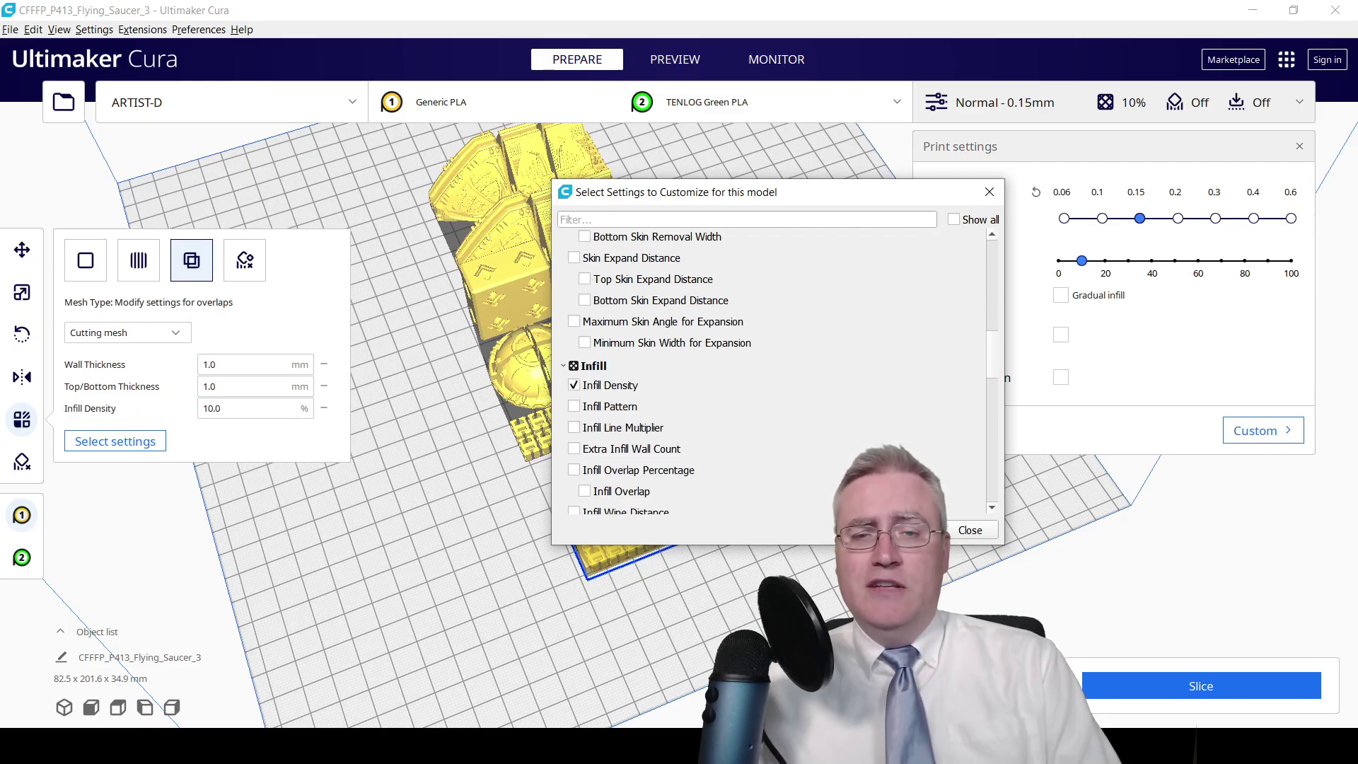
{"action": "left_click", "coordinate": [970, 530]}
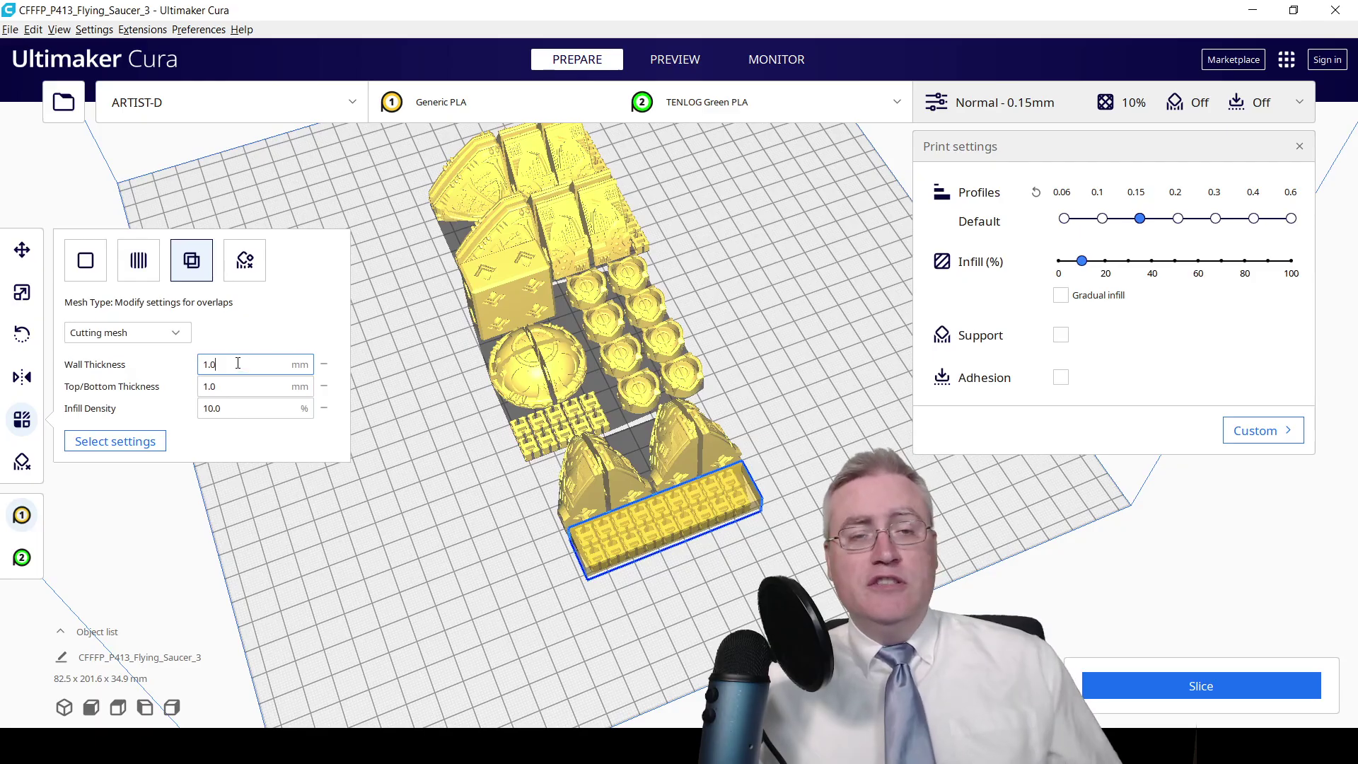
Enter 0 for the block's wall thickness, top/bottom thickness and infill density
{"action": "left_click_drag", "start_coordinate": [238, 362], "coordinate": [130, 366]}
{"action": "type", "text": "0"}
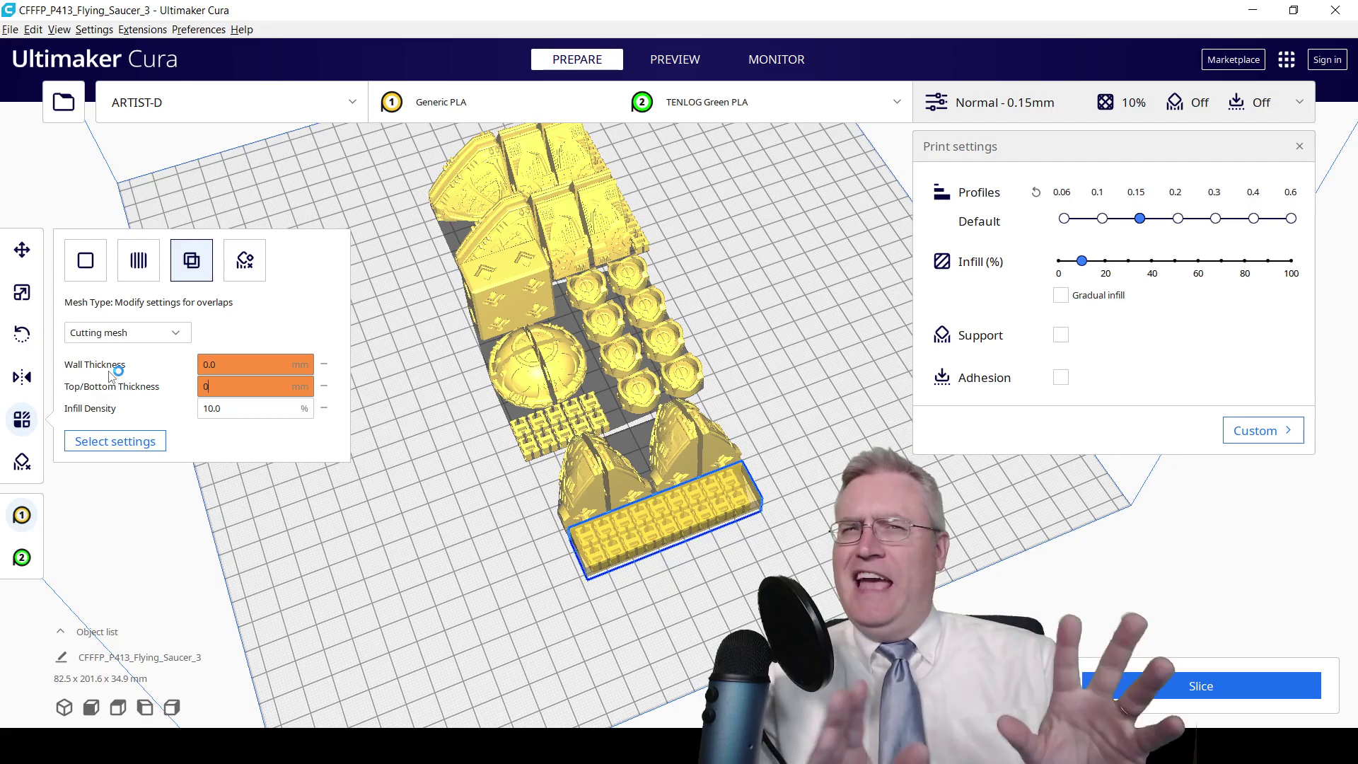
{"action": "key", "text": "Tab"}
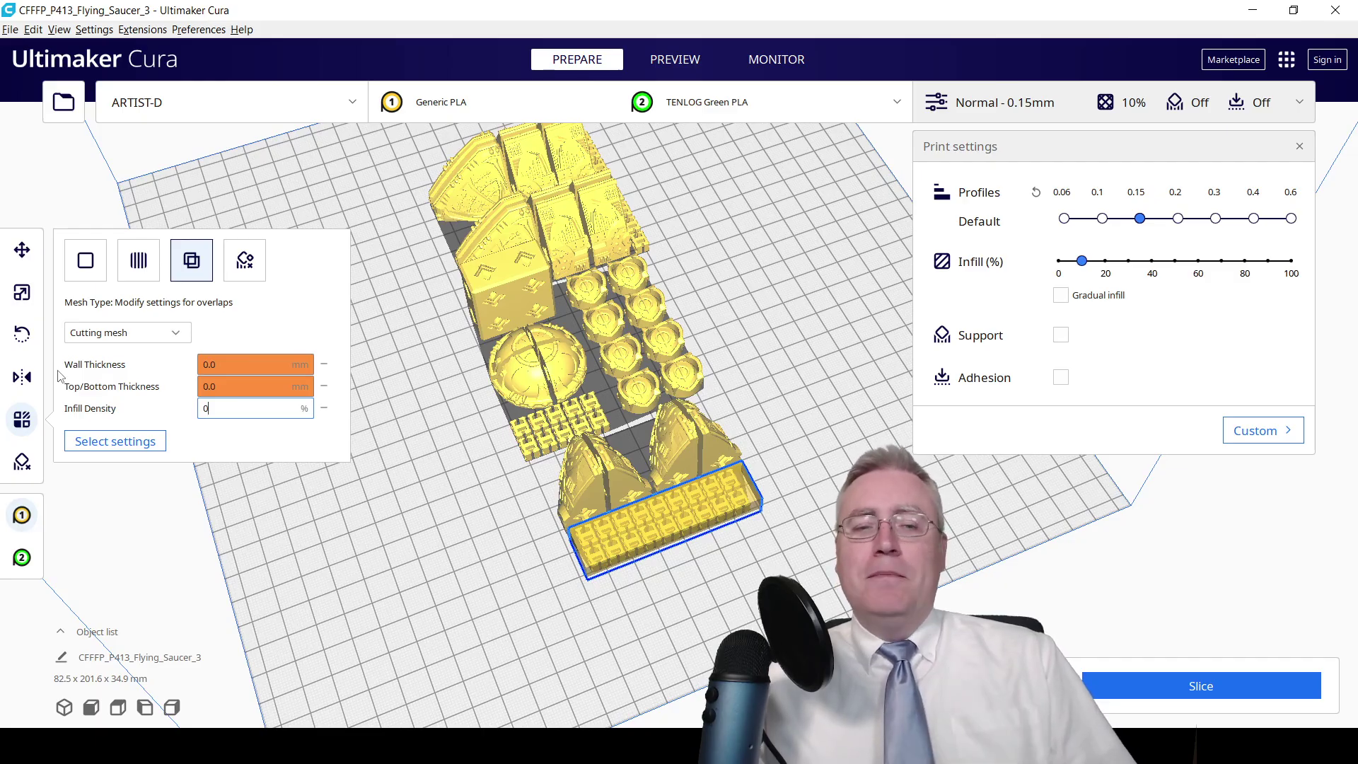
{"action": "left_click", "coordinate": [389, 486]}
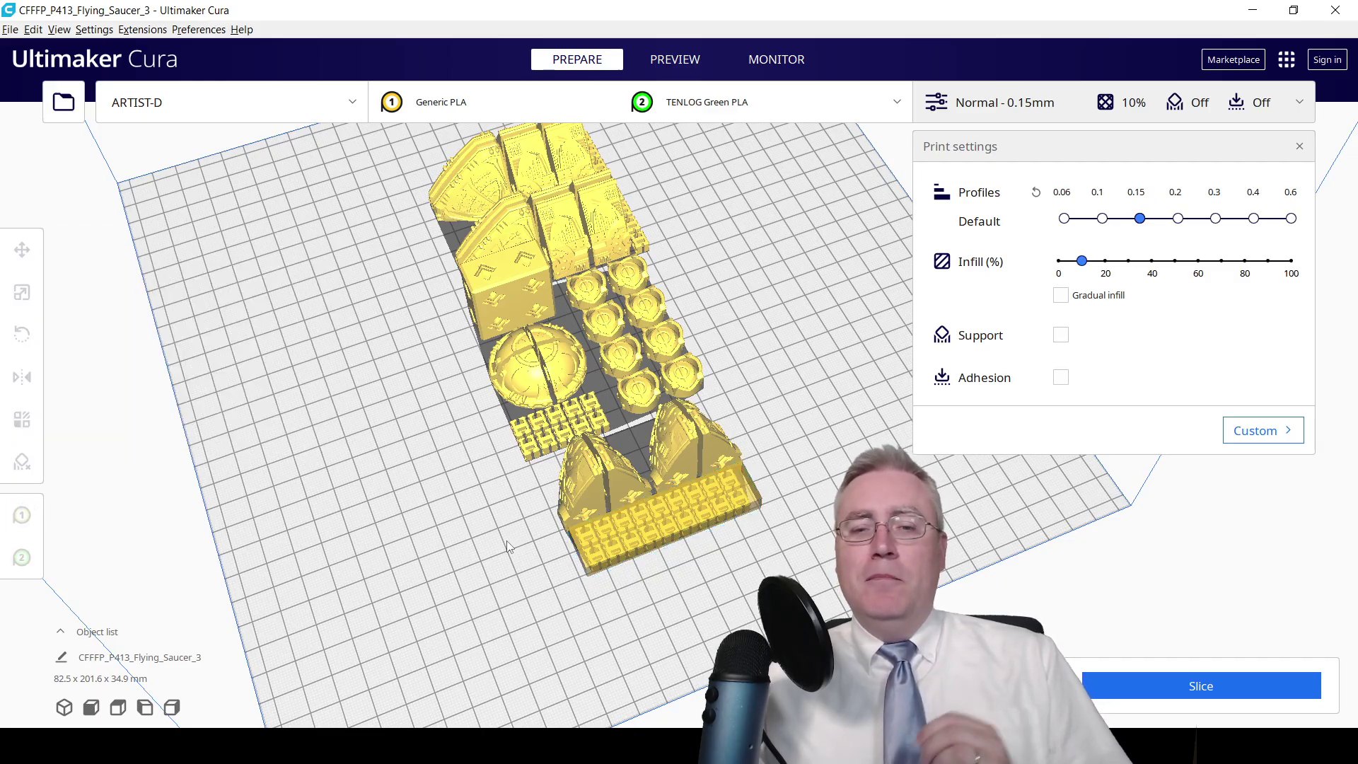
Slice the plate (9 h 38 min, 81 g) and switch to the layer preview
{"action": "left_click", "coordinate": [1170, 681]}
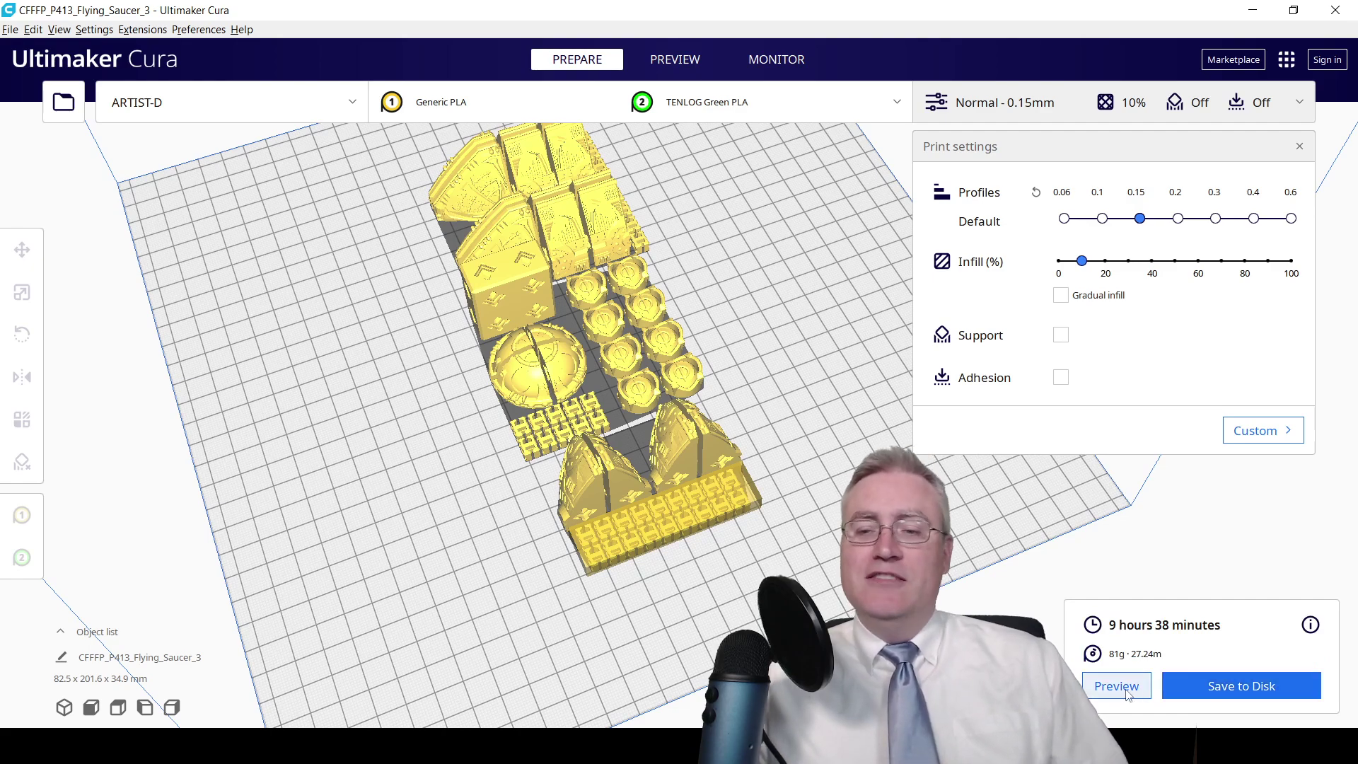
{"action": "left_click", "coordinate": [1117, 685]}
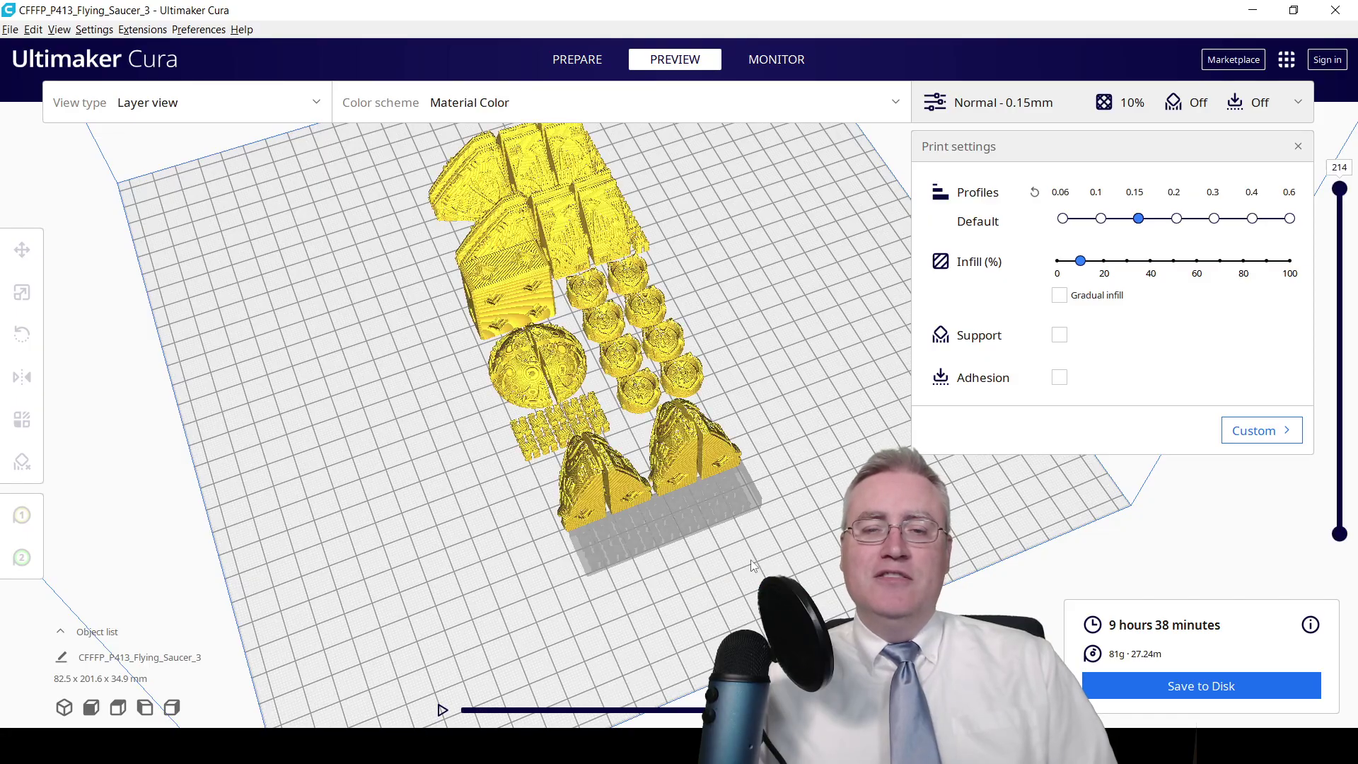
{"action": "scroll", "coordinate": [694, 559], "scroll_direction": "up", "scroll_amount": 5}
Orbit around the sliced plate to inspect the empty area under the cutting block
{"action": "right_click_drag", "start_coordinate": [715, 567], "coordinate": [380, 462]}
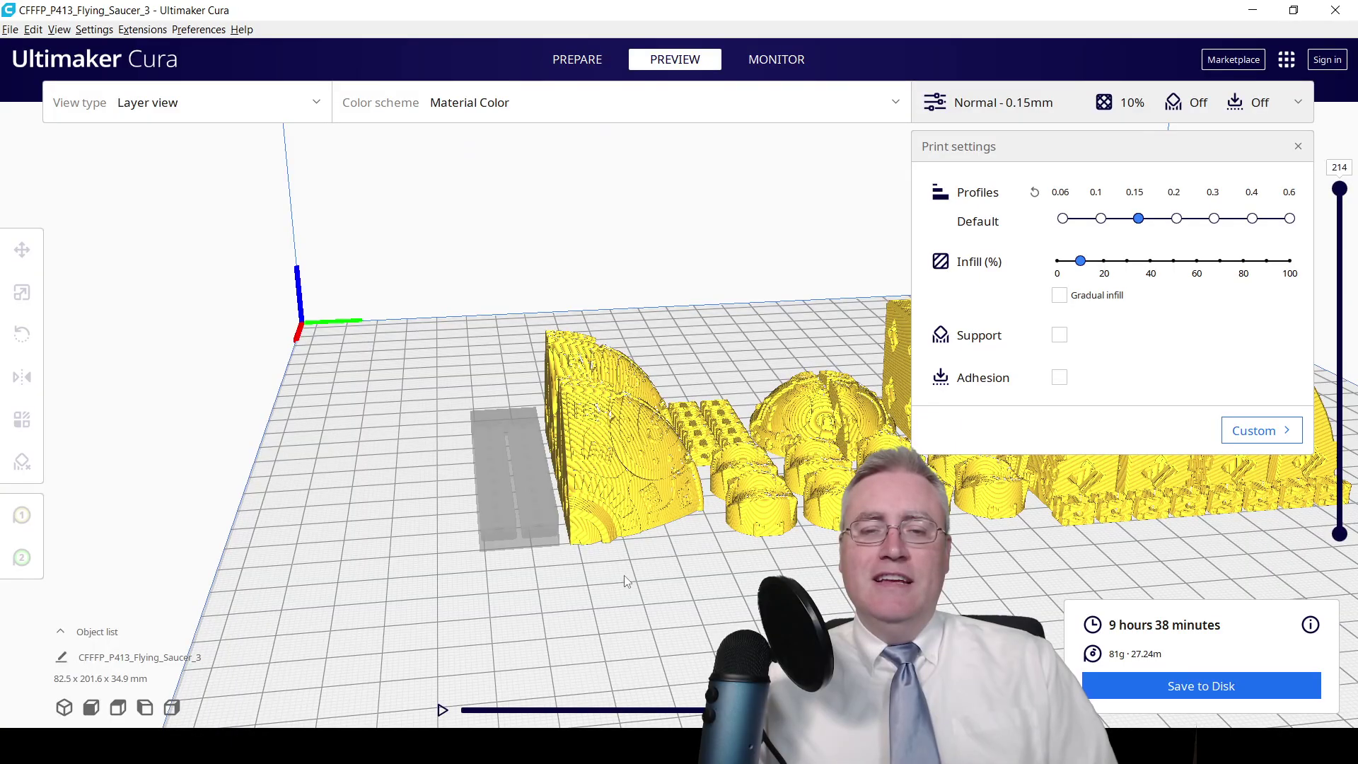
{"action": "left_click", "coordinate": [622, 525]}
{"action": "right_click_drag", "start_coordinate": [623, 525], "coordinate": [752, 593]}
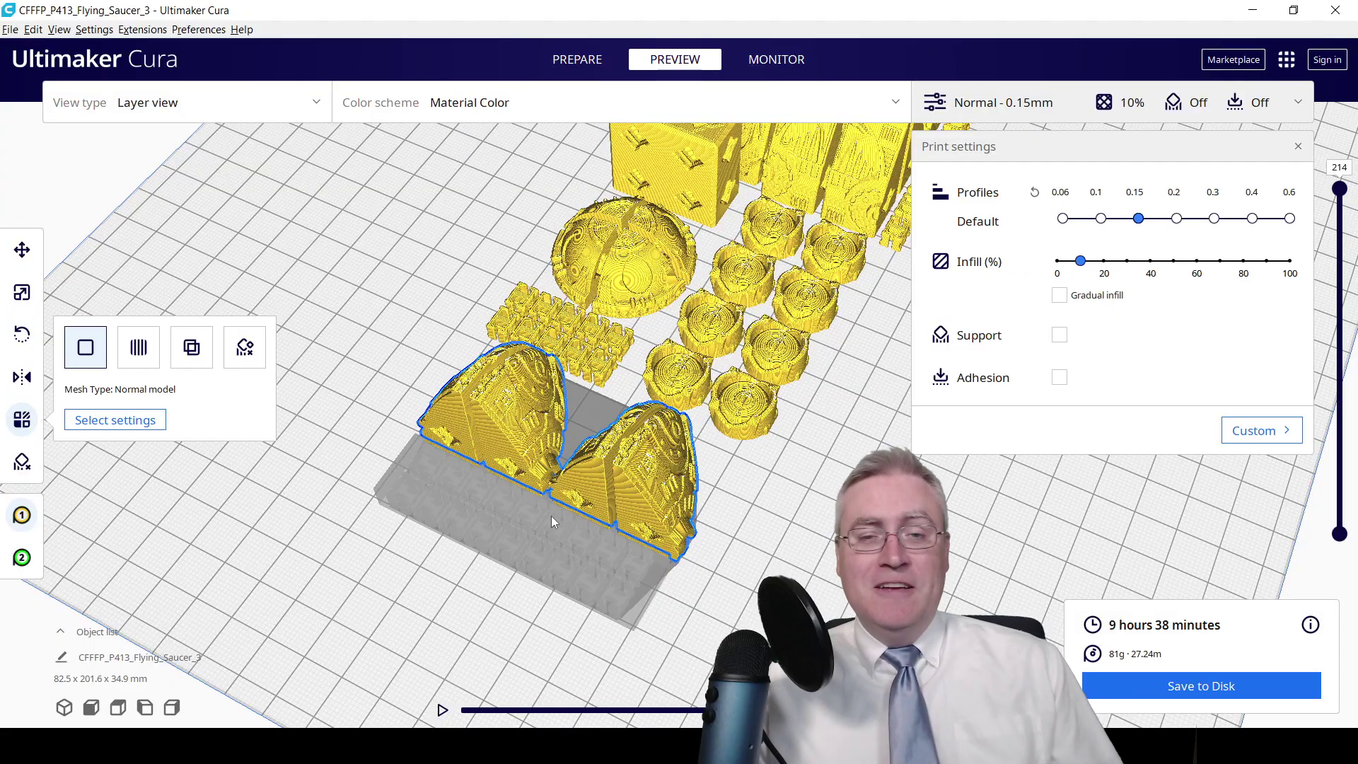
{"action": "right_click_drag", "start_coordinate": [550, 516], "coordinate": [672, 592]}
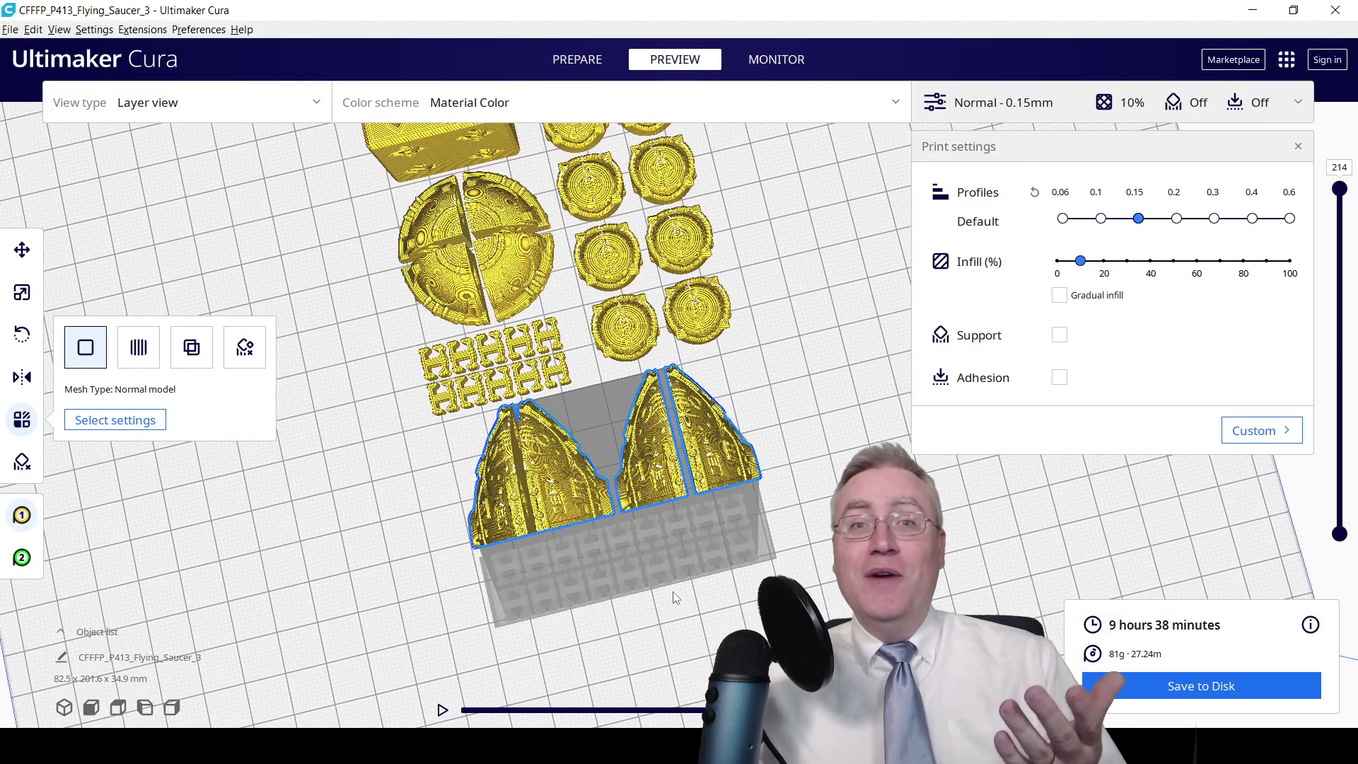
{"action": "right_click_drag", "start_coordinate": [813, 556], "coordinate": [515, 467]}
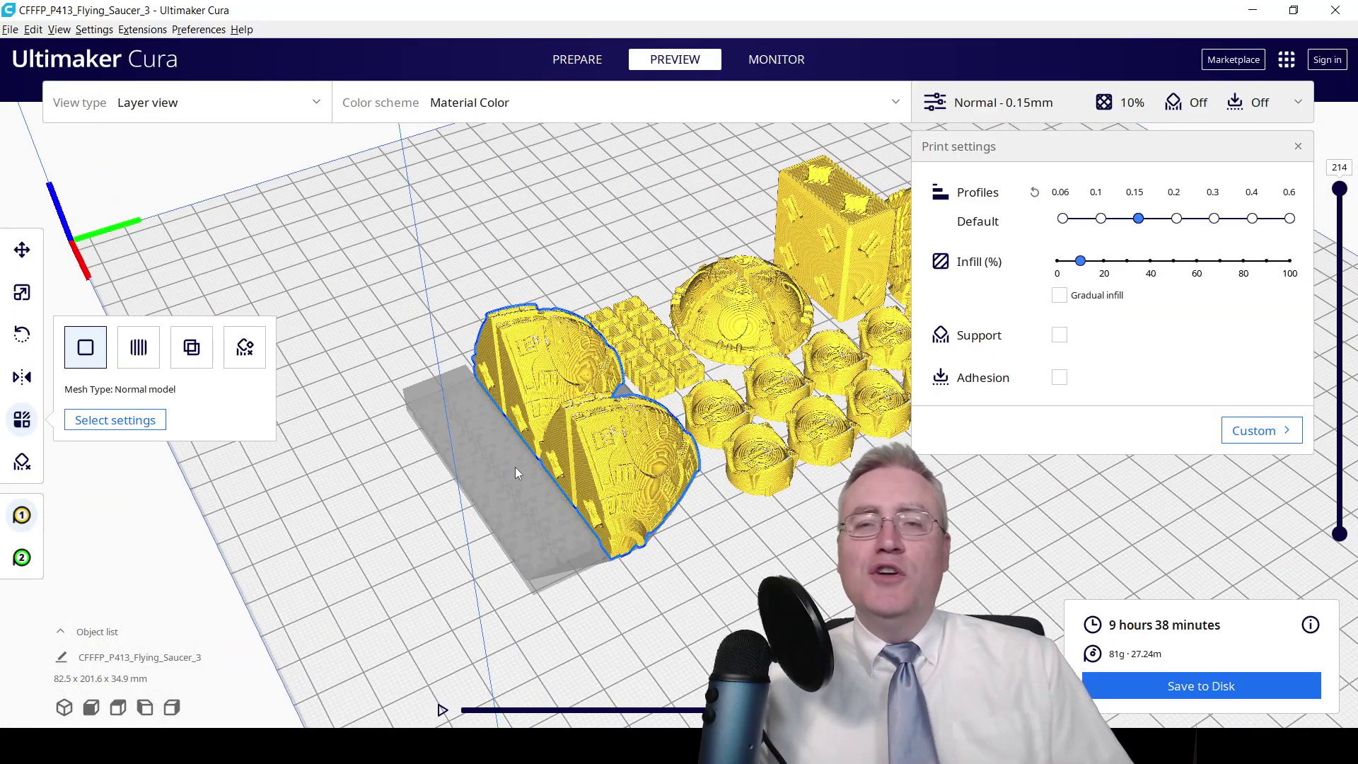
{"action": "right_click_drag", "start_coordinate": [515, 467], "coordinate": [651, 363]}
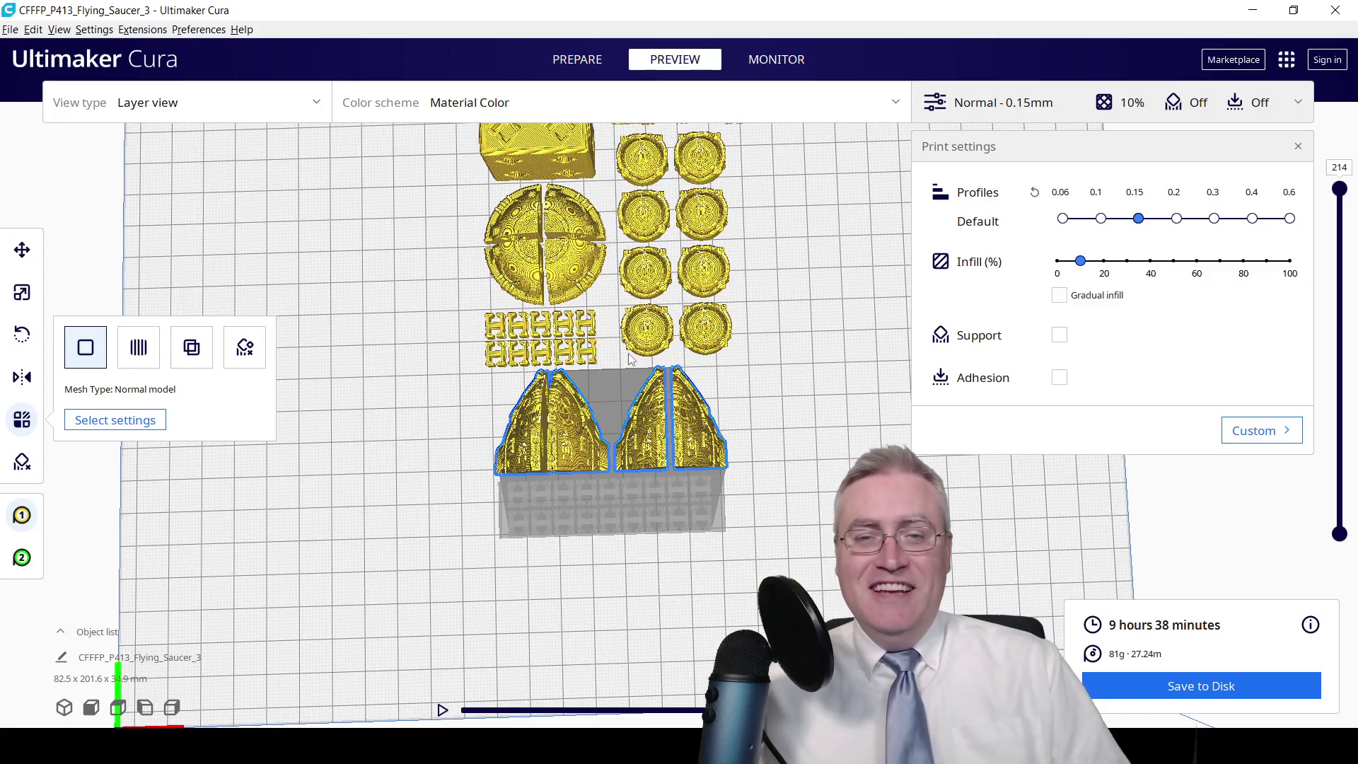
Close the print settings panel and scrub the layer slider down to layer 48 and back
{"action": "scroll", "coordinate": [685, 361], "scroll_direction": "down", "scroll_amount": 2}
{"action": "scroll", "coordinate": [723, 536], "scroll_direction": "up", "scroll_amount": 4}
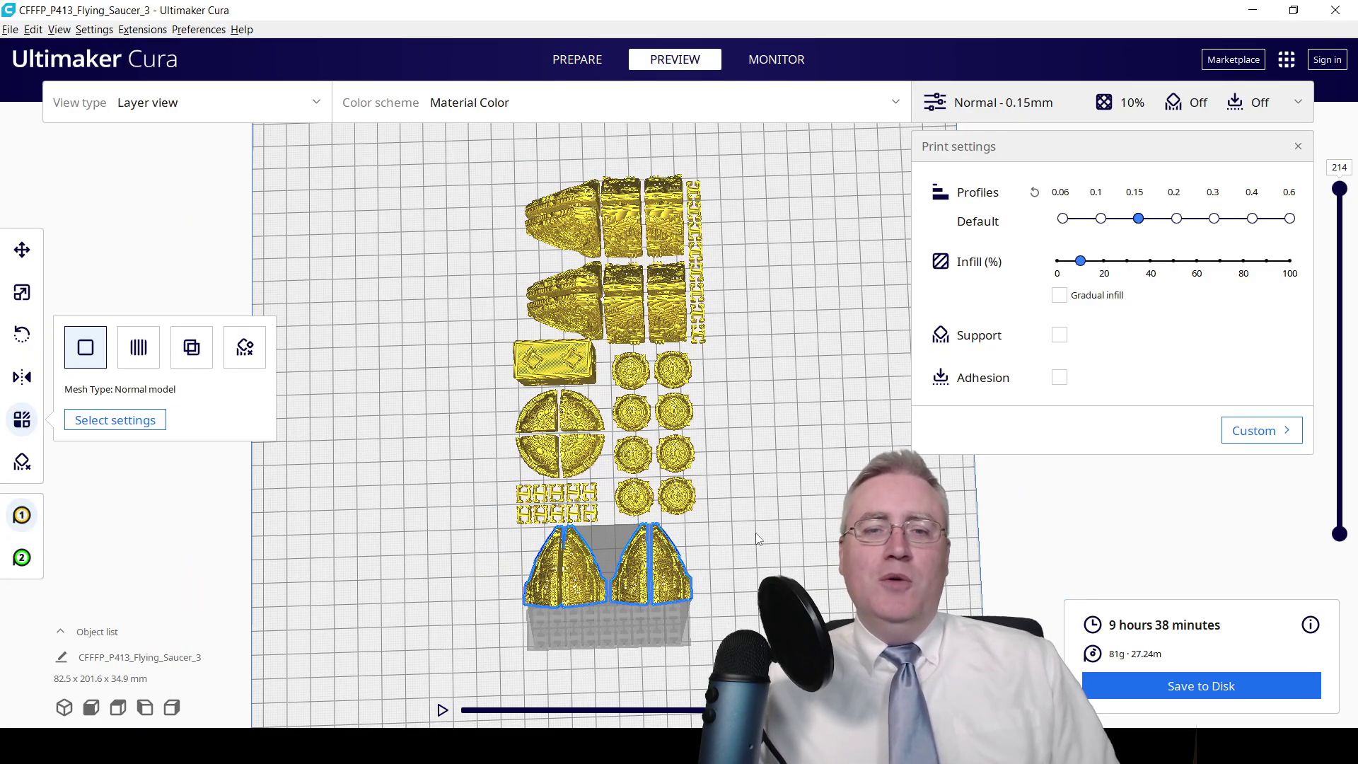
{"action": "right_click_drag", "start_coordinate": [756, 533], "coordinate": [673, 508]}
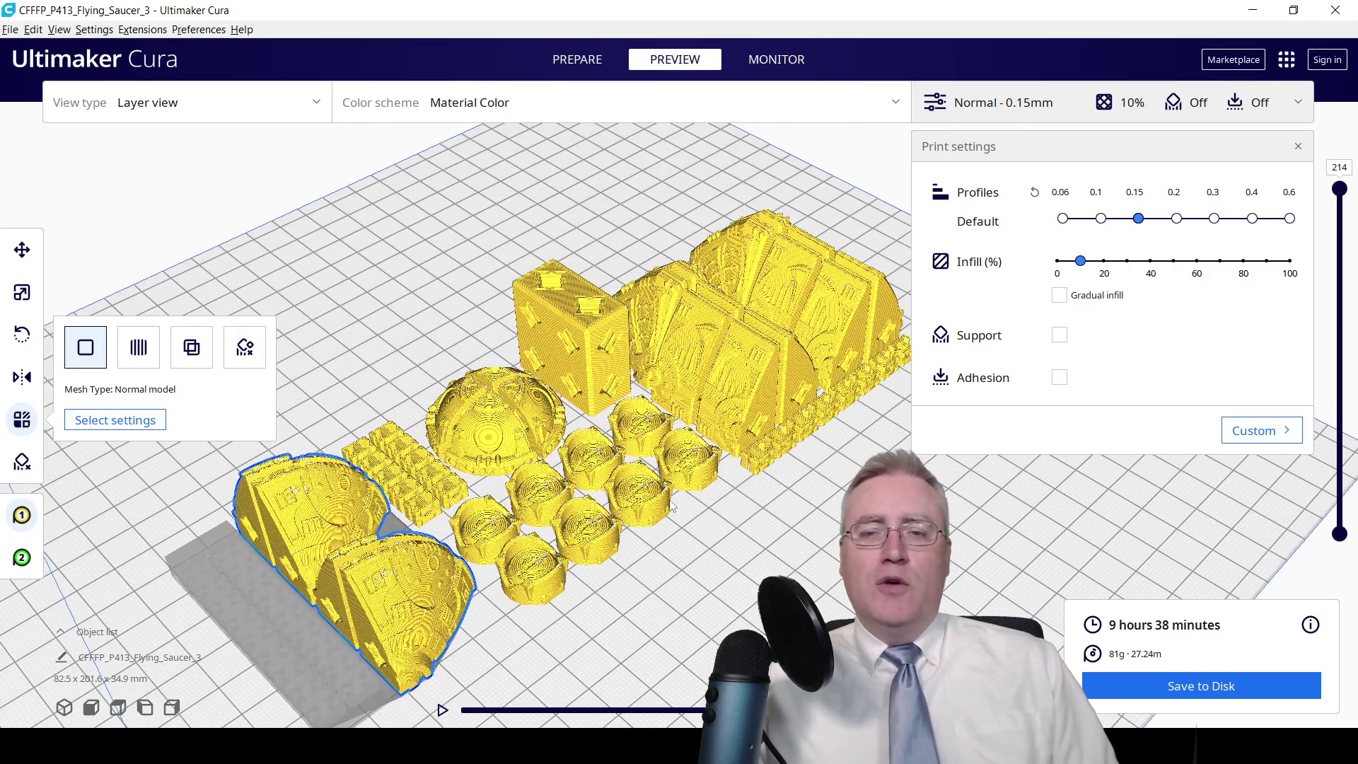
{"action": "left_click", "coordinate": [1061, 119]}
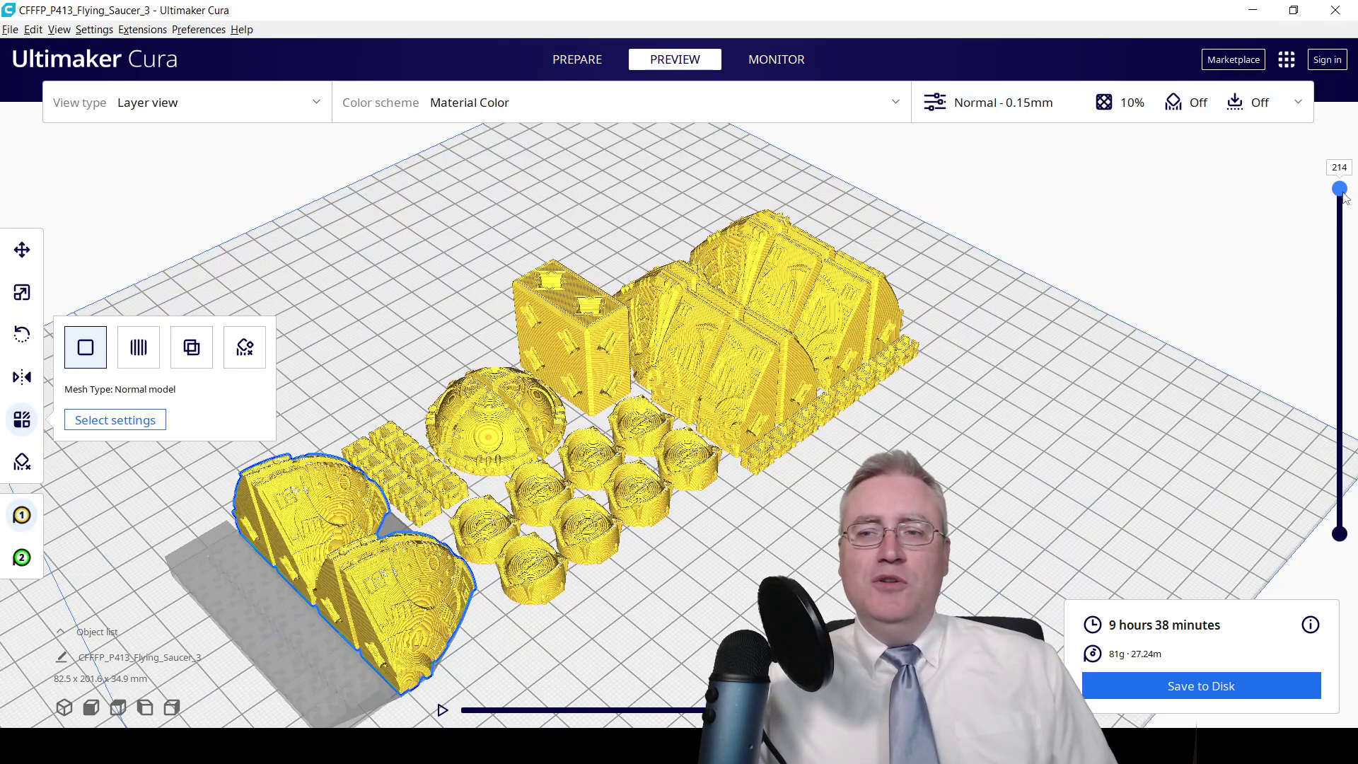
{"action": "left_click_drag", "start_coordinate": [1341, 191], "coordinate": [1290, 374]}
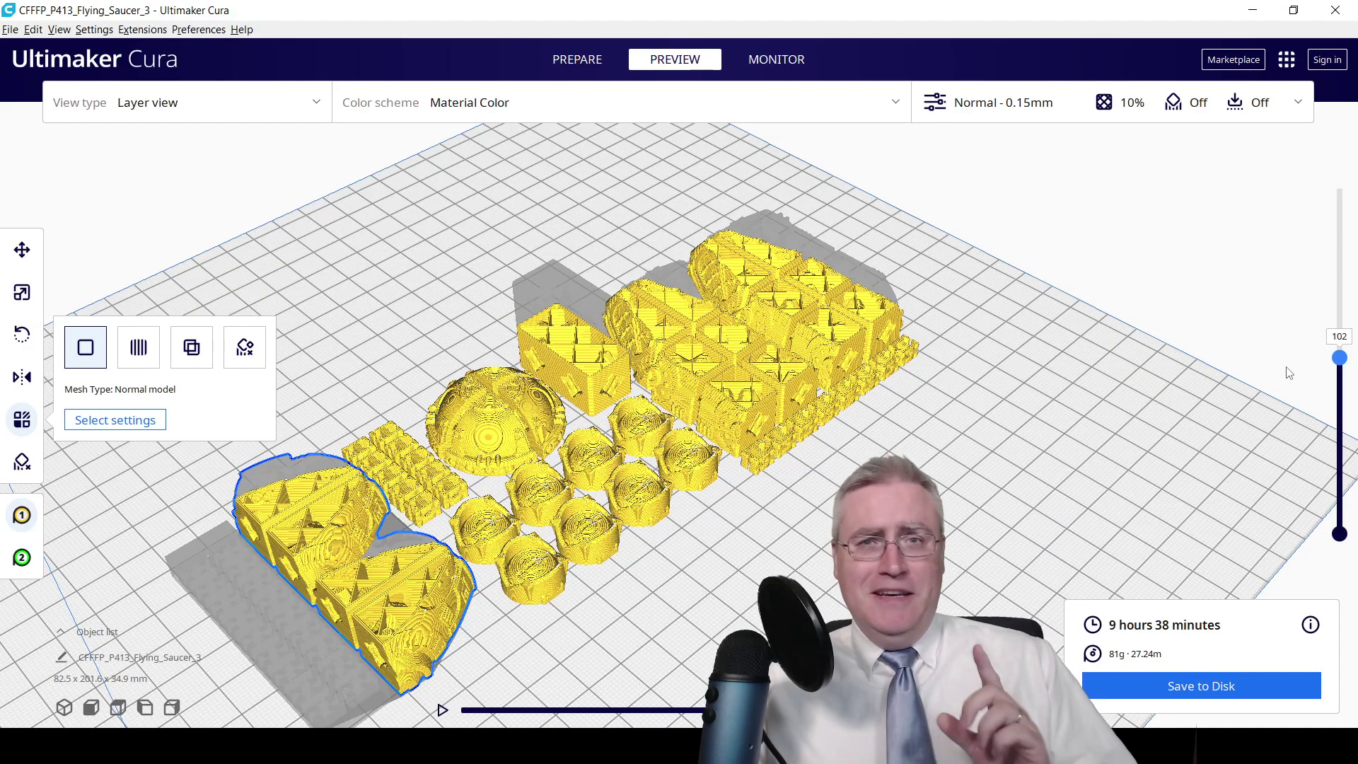
{"action": "left_click_drag", "start_coordinate": [1289, 374], "coordinate": [1268, 186]}
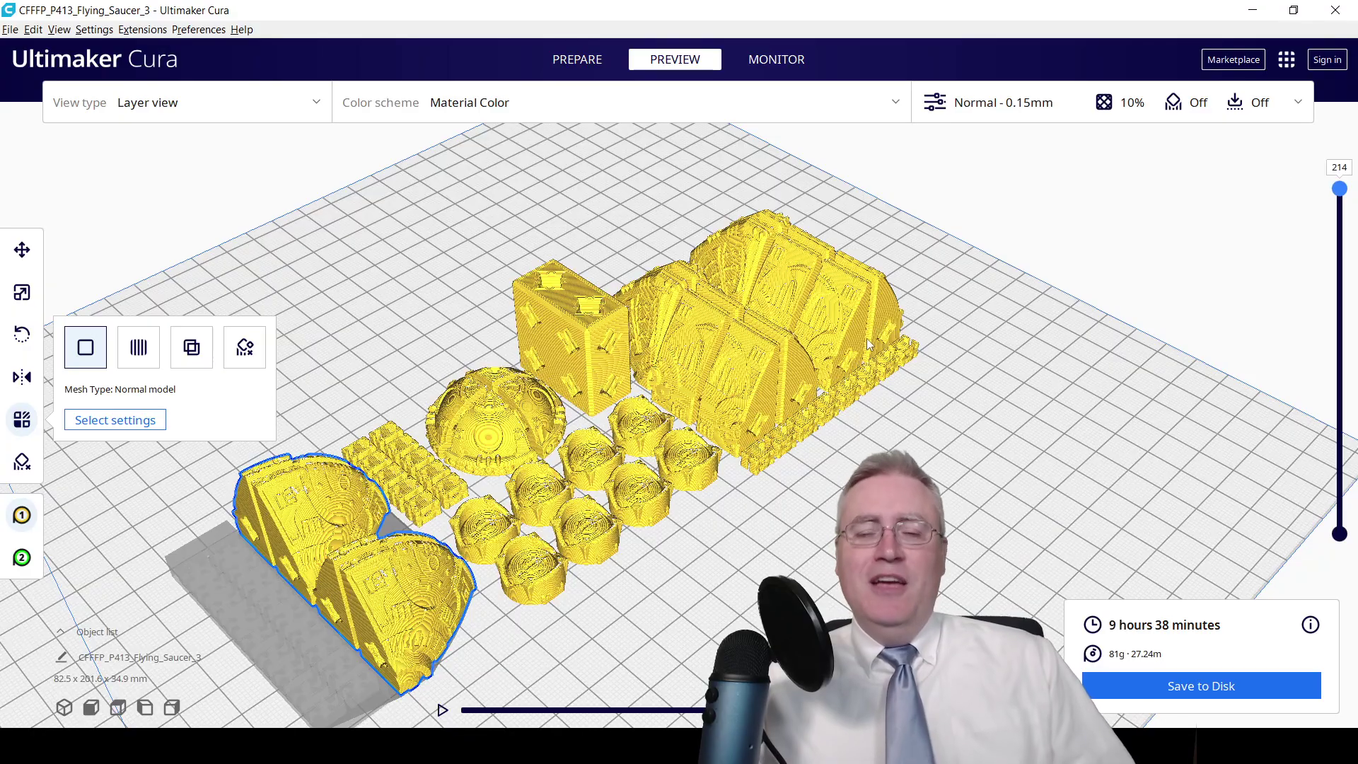